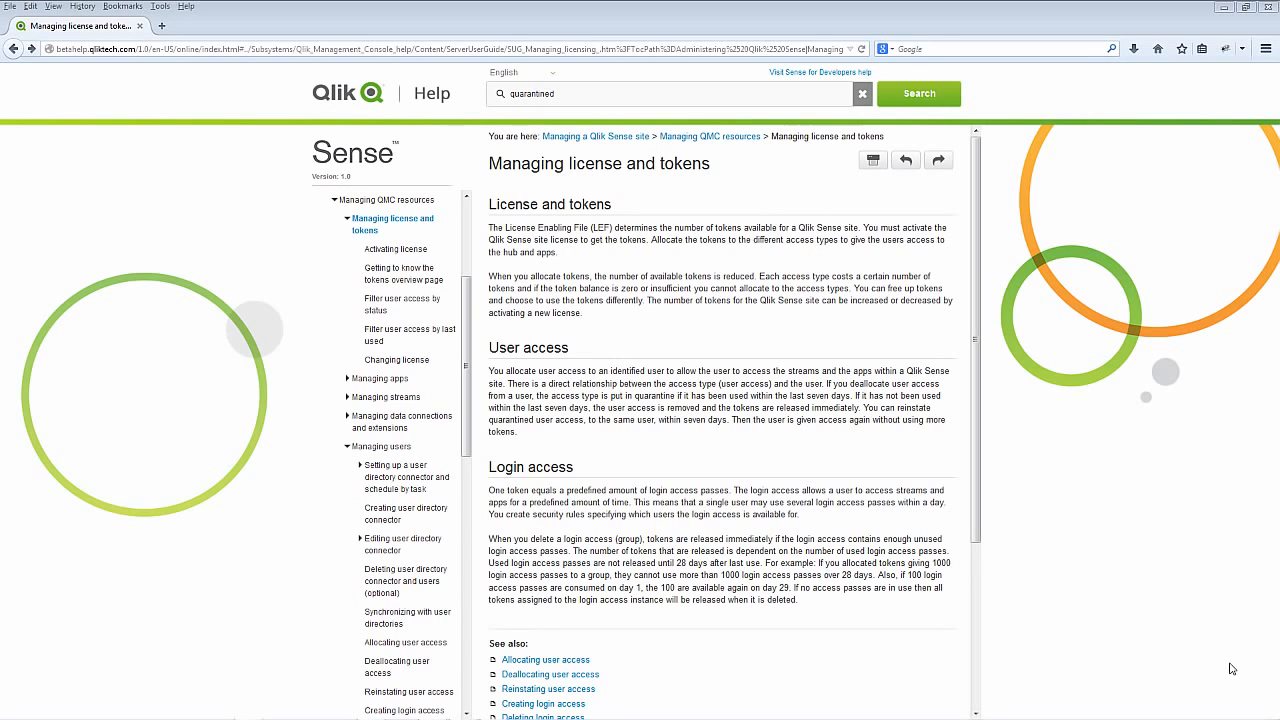
Switch to Word and look through the first pages of the AssigningAccessPasses.docx guide, including its notes on installation security and local user accounts
key("alt+Tab")
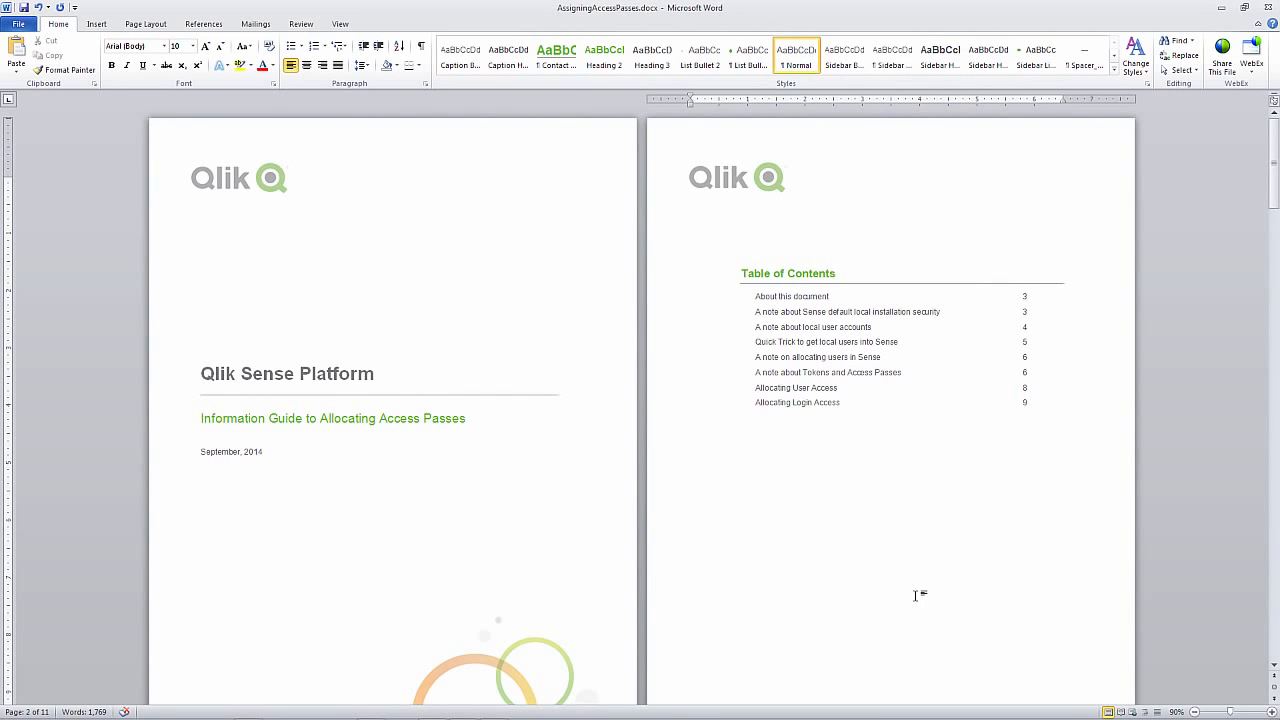
scroll(915, 595, "down", 4)
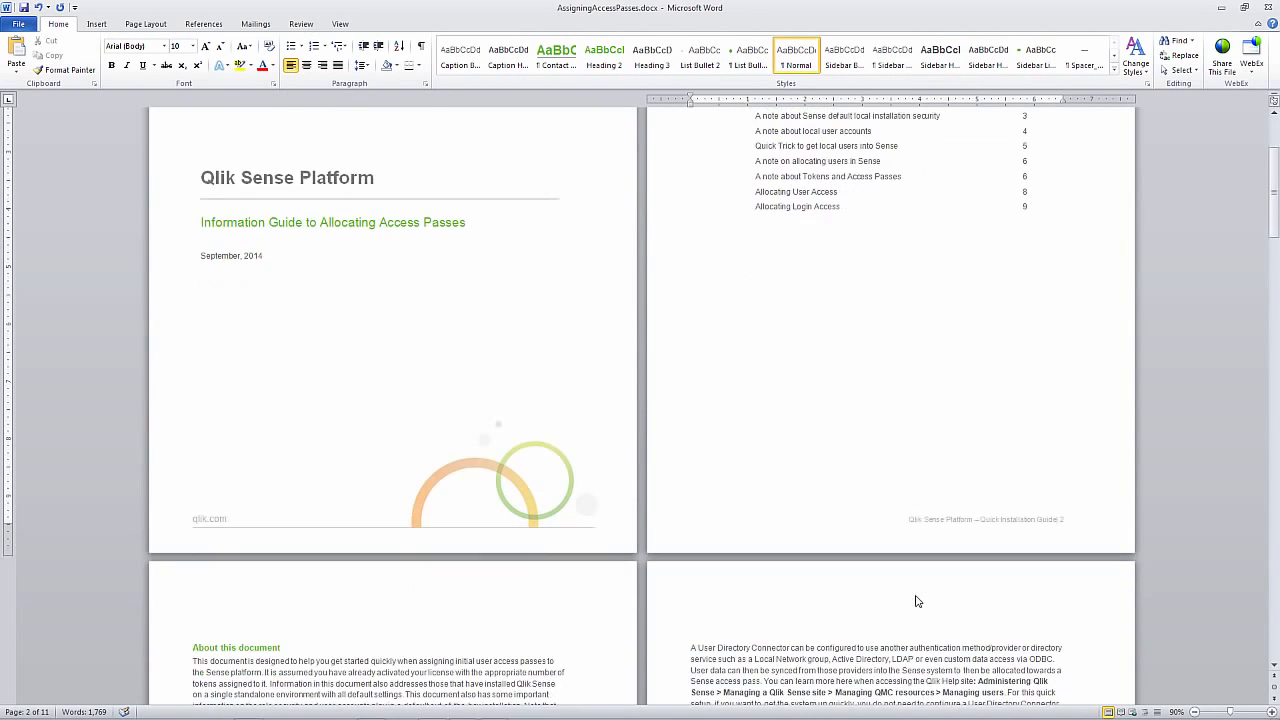
scroll(918, 601, "down", 4)
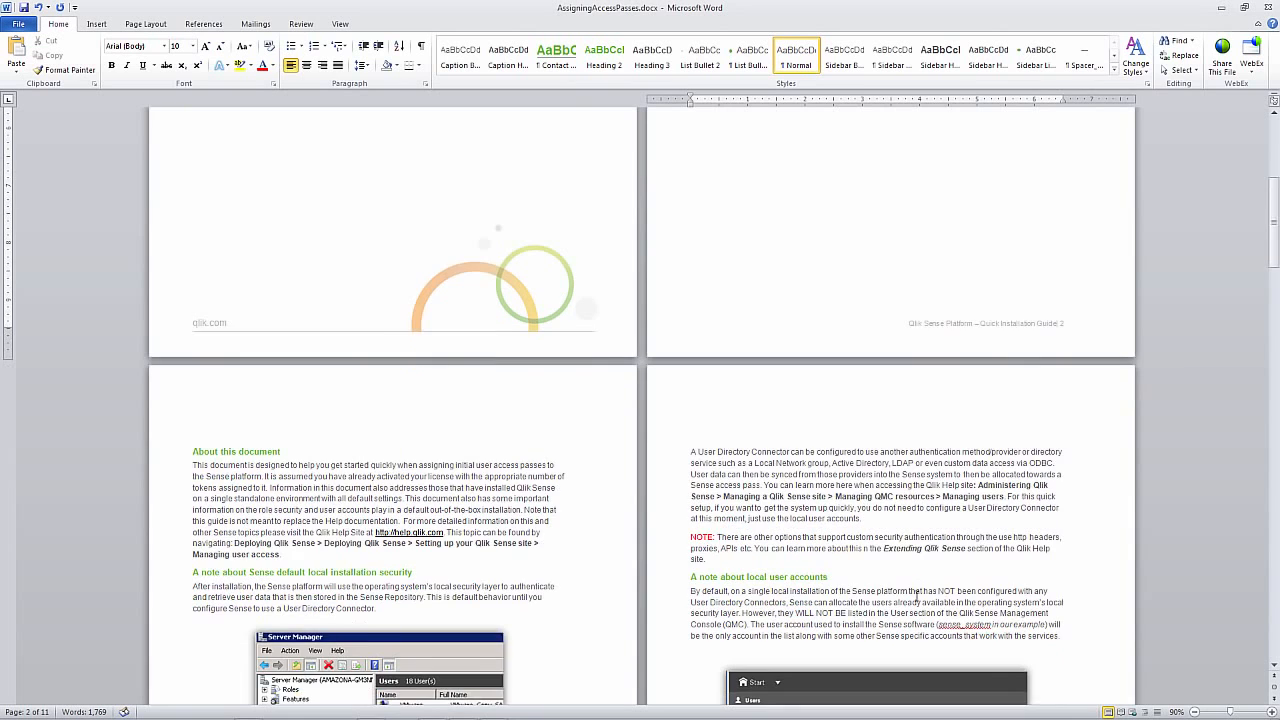
scroll(916, 597, "down", 2)
scroll(917, 599, "up", 5)
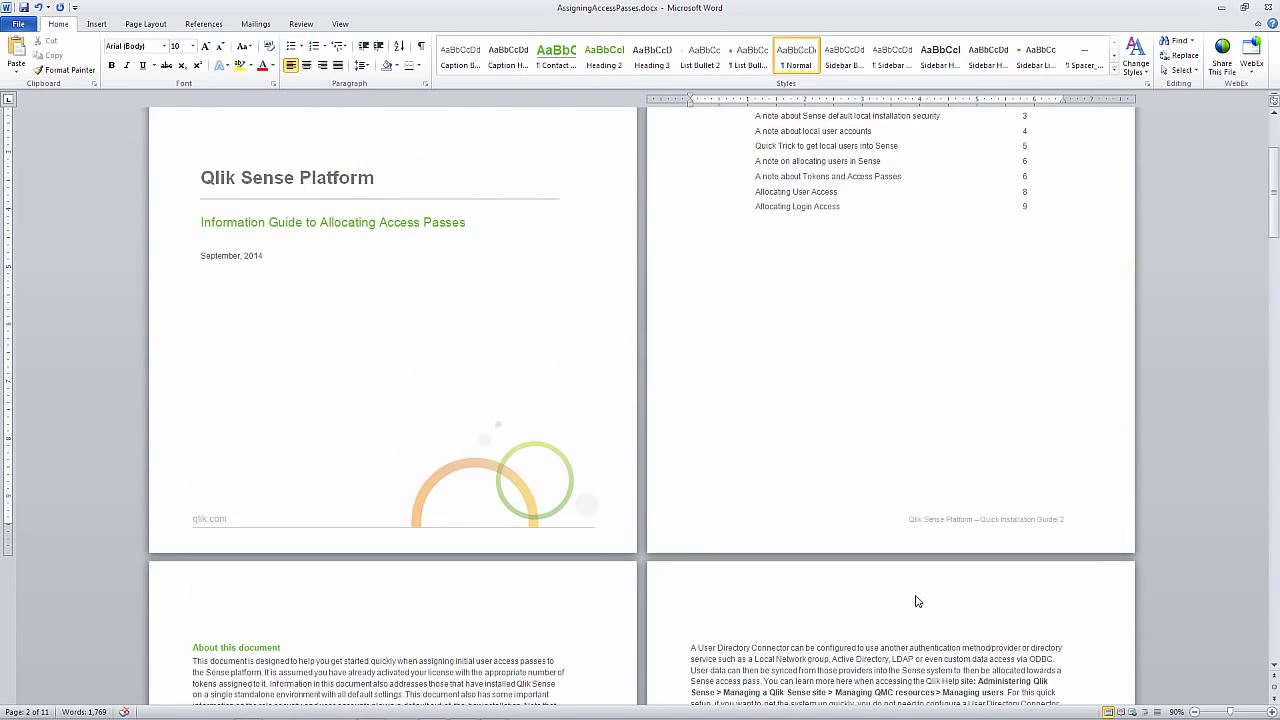
scroll(918, 601, "down", 5)
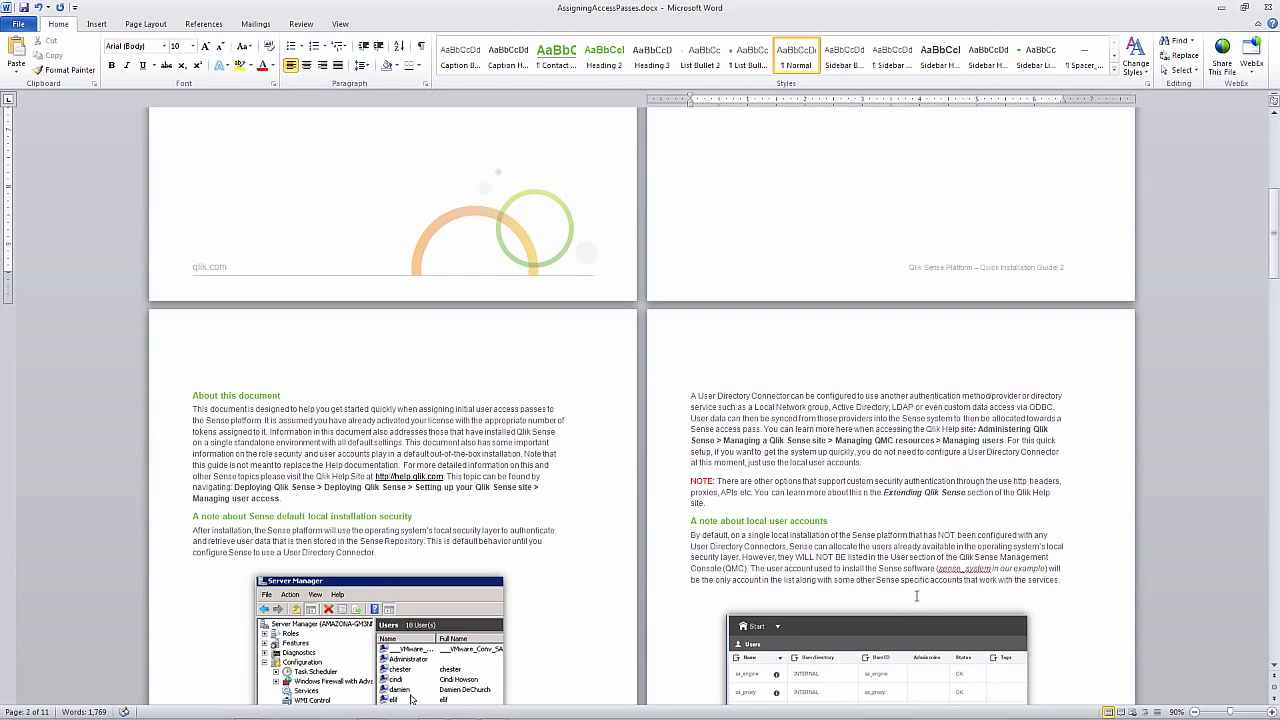
scroll(916, 596, "down", 1)
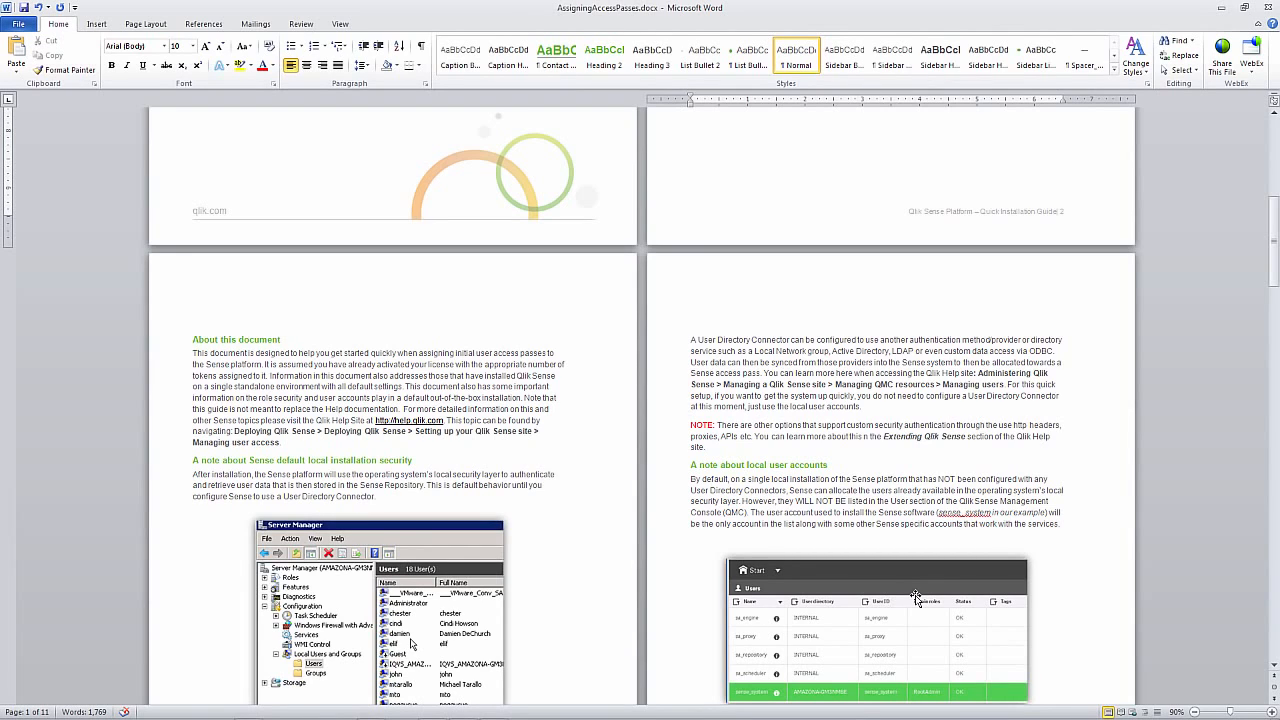
scroll(937, 607, "down", 7)
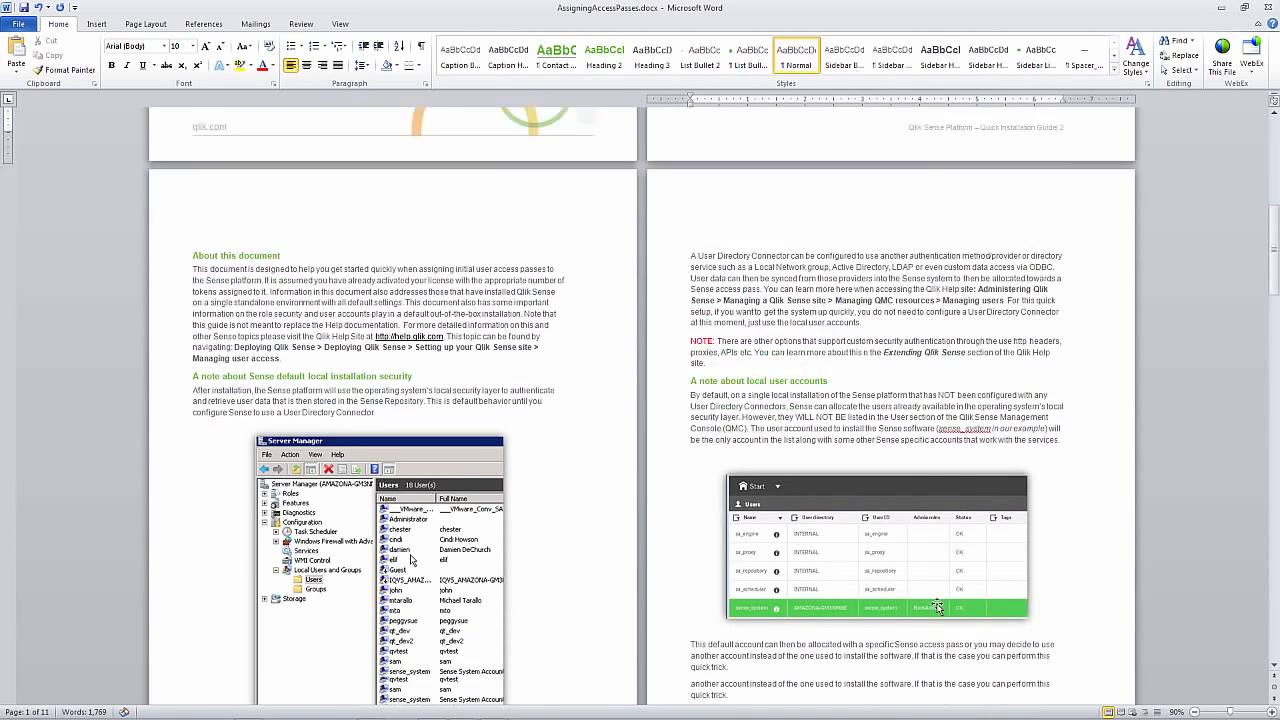
scroll(937, 607, "down", 1)
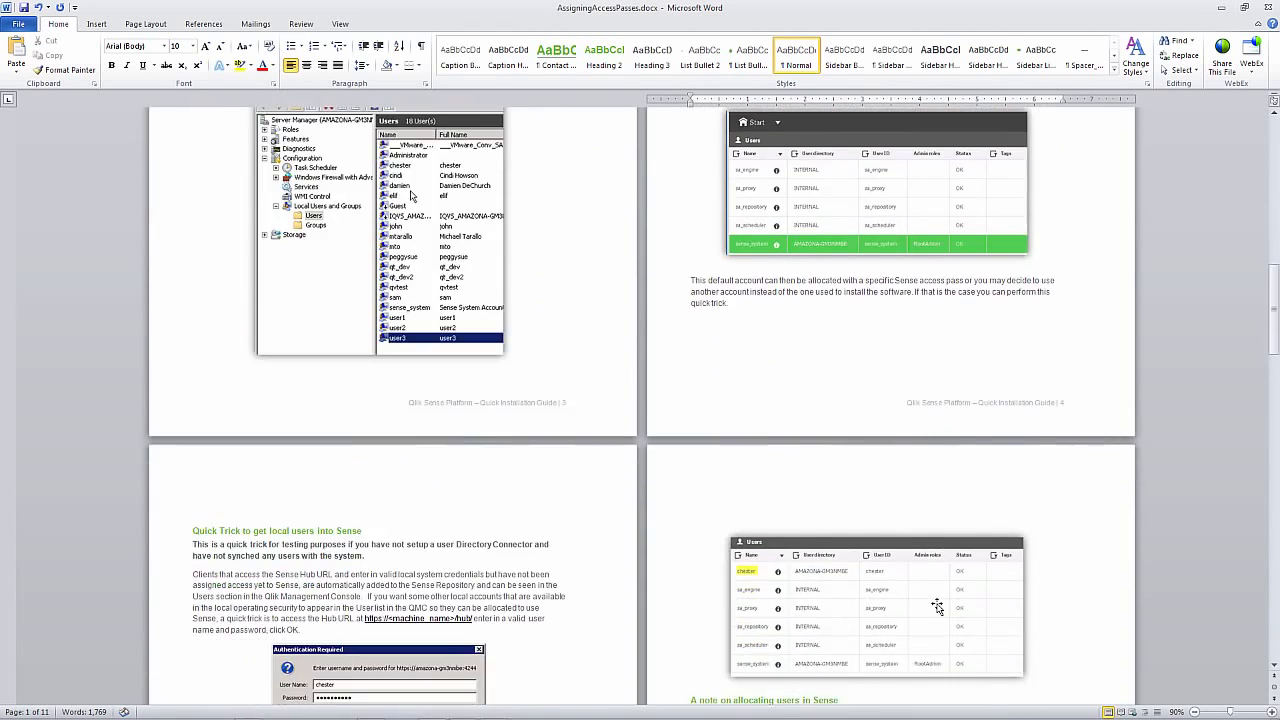
scroll(937, 607, "up", 12)
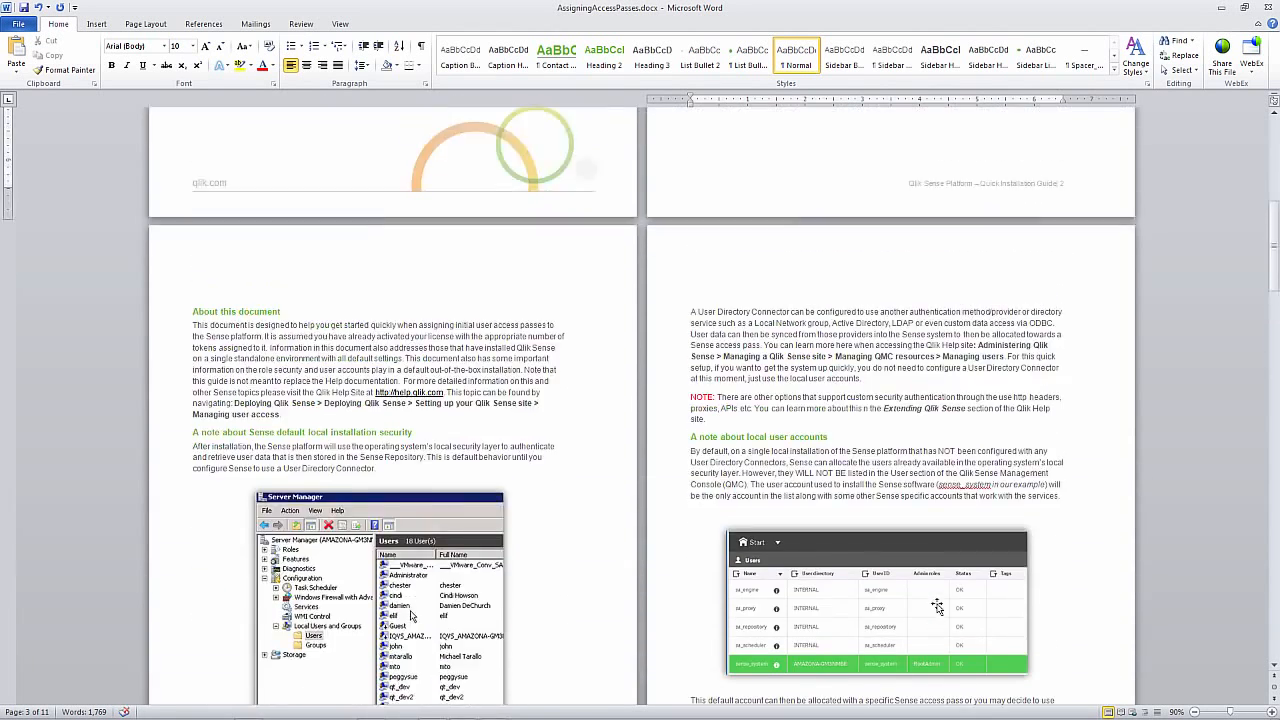
scroll(937, 607, "up", 3)
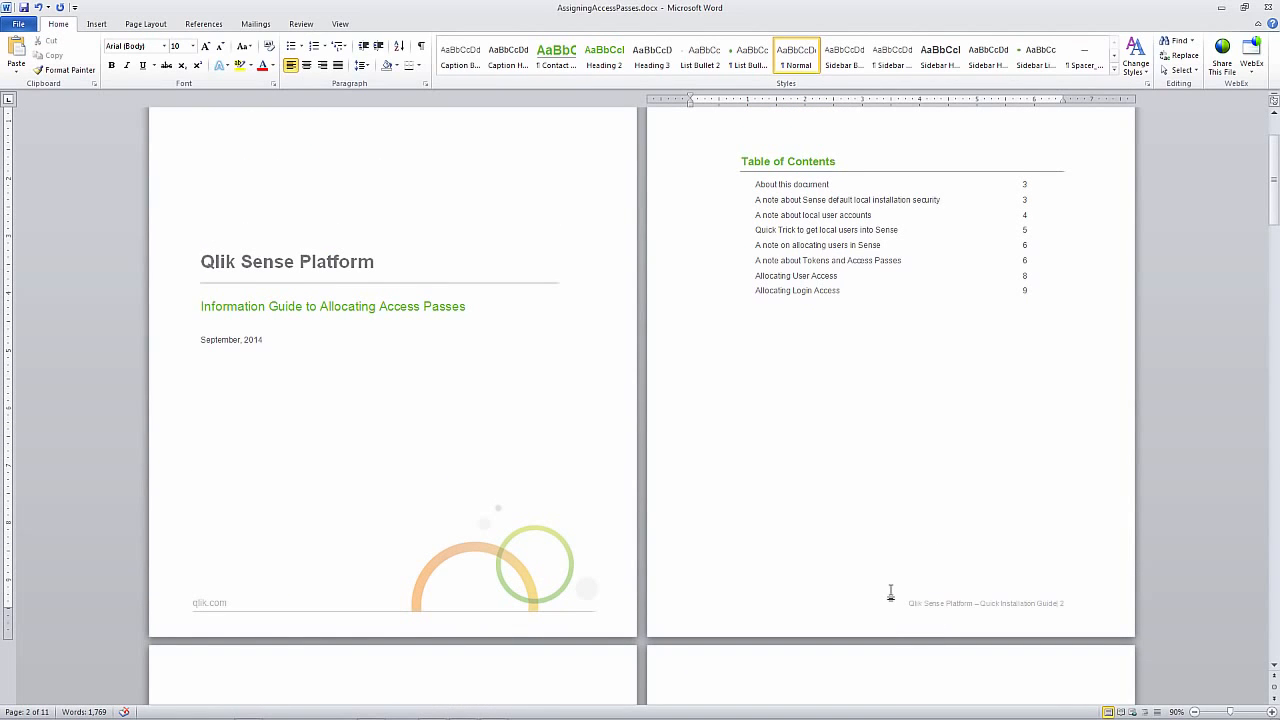
scroll(890, 593, "up", 2)
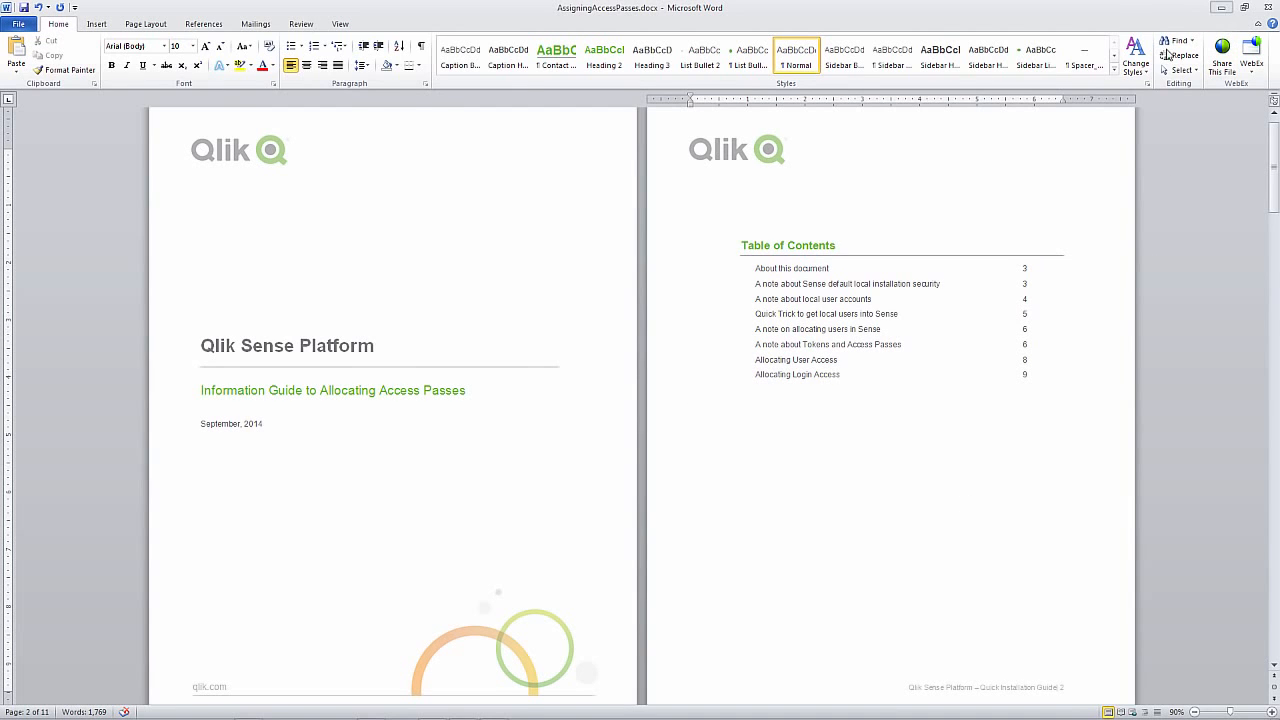
Switch to the server desktop, sign in to the Qlik Management Console with the prefilled sense_system account and open the Users overview
key("alt+Tab")
key("alt+Tab")
key("alt+Tab")
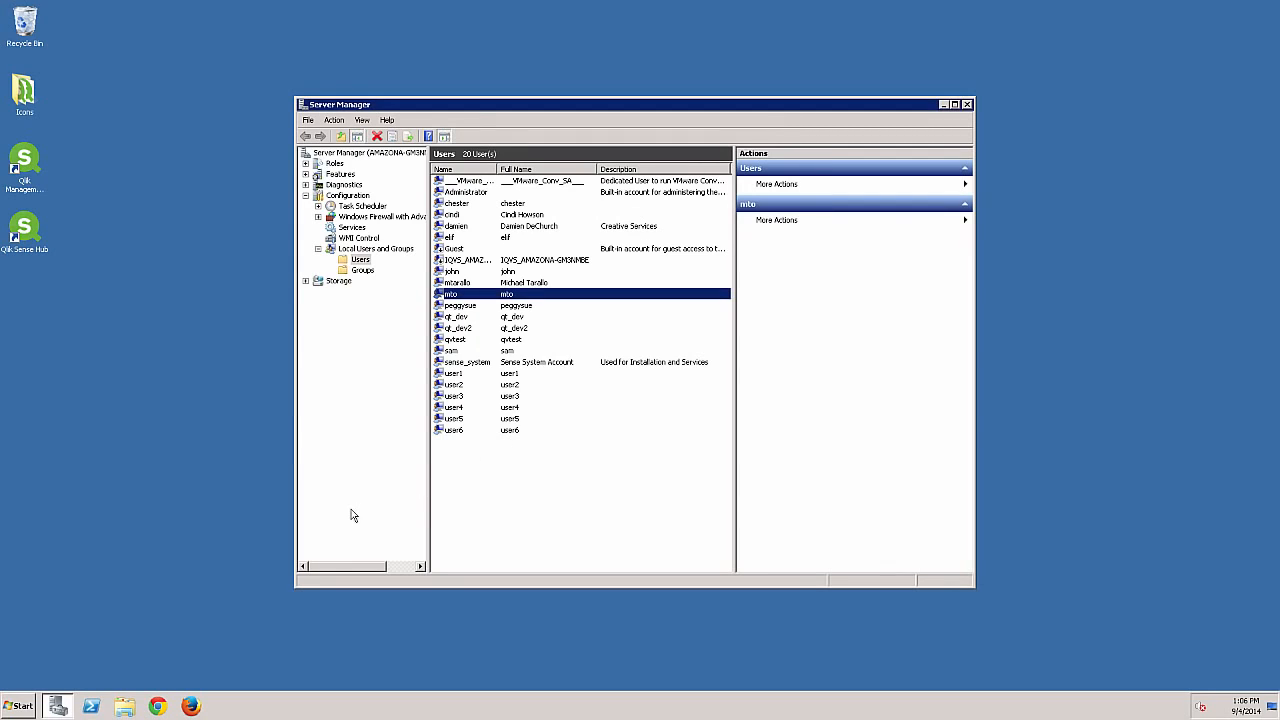
left_click(18, 706)
left_click(48, 655)
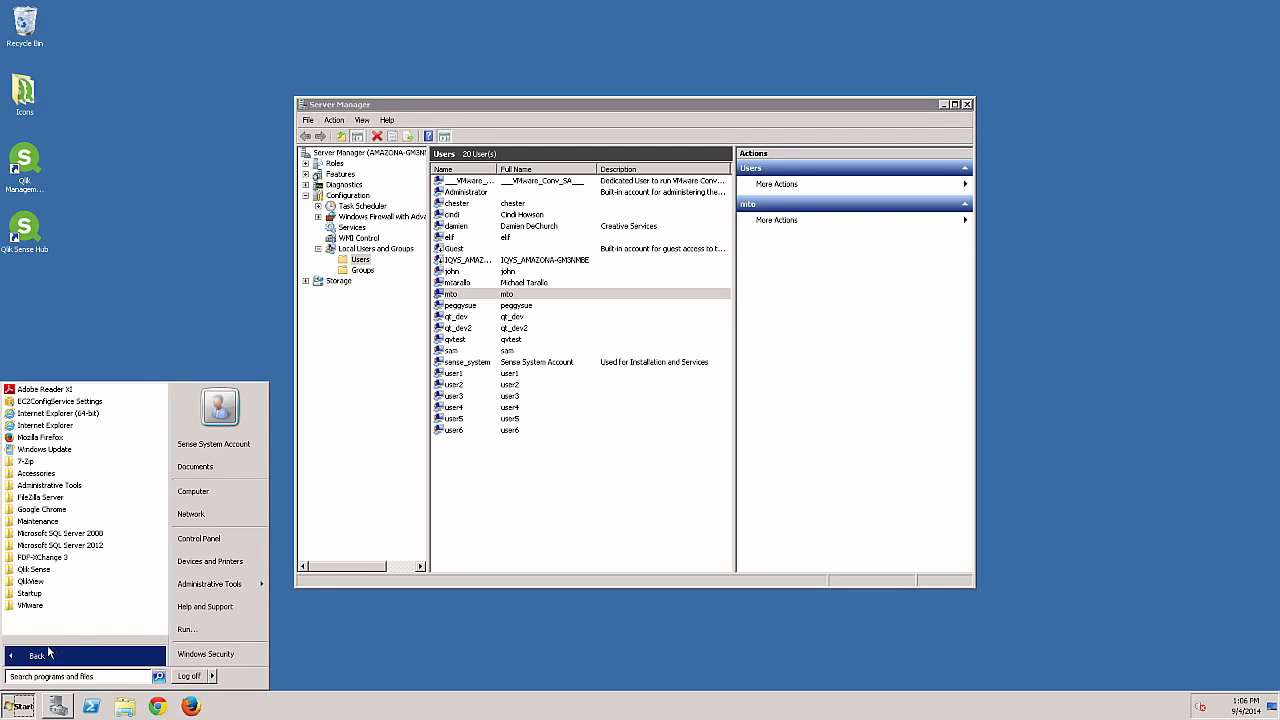
left_click(45, 569)
left_click(57, 582)
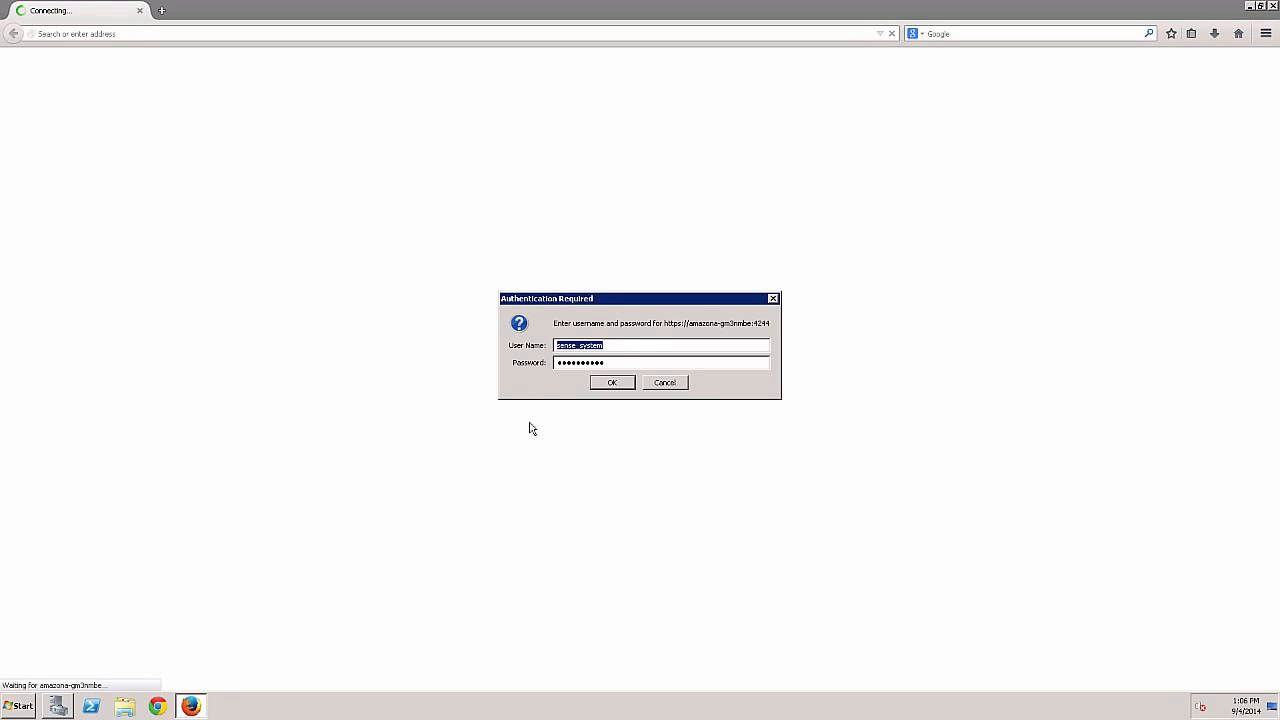
left_click(614, 385)
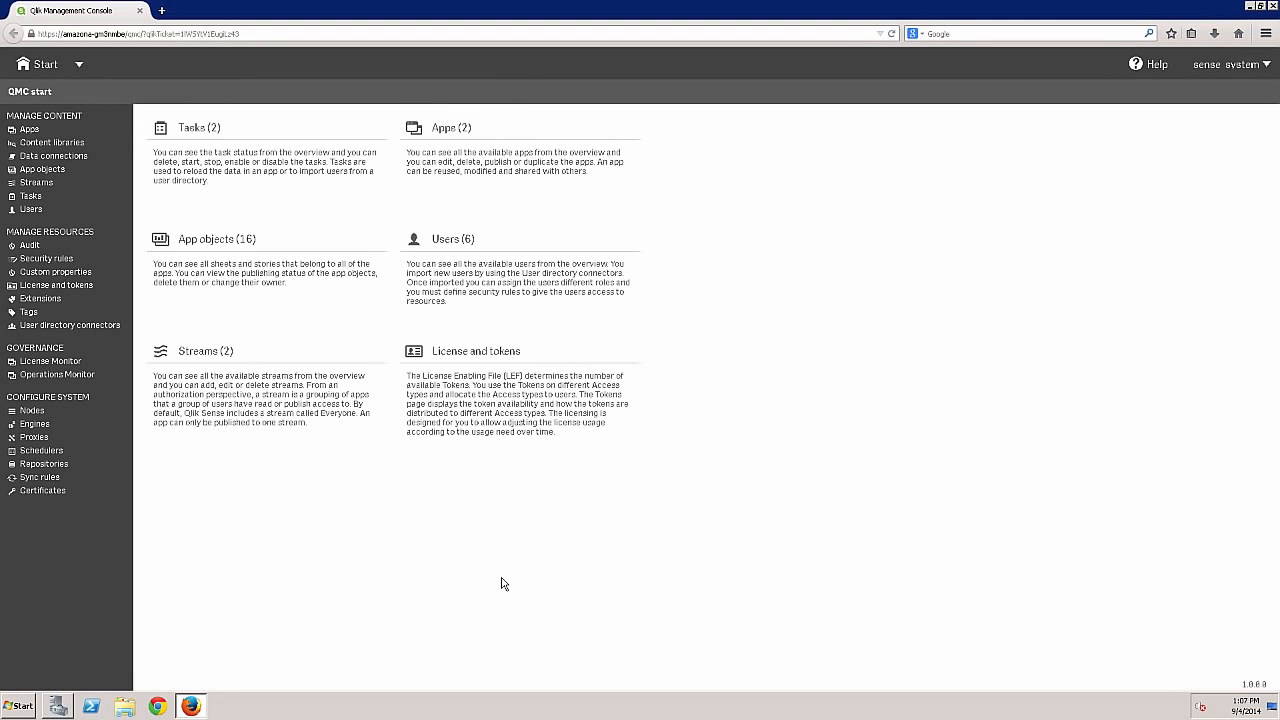
left_click(493, 289)
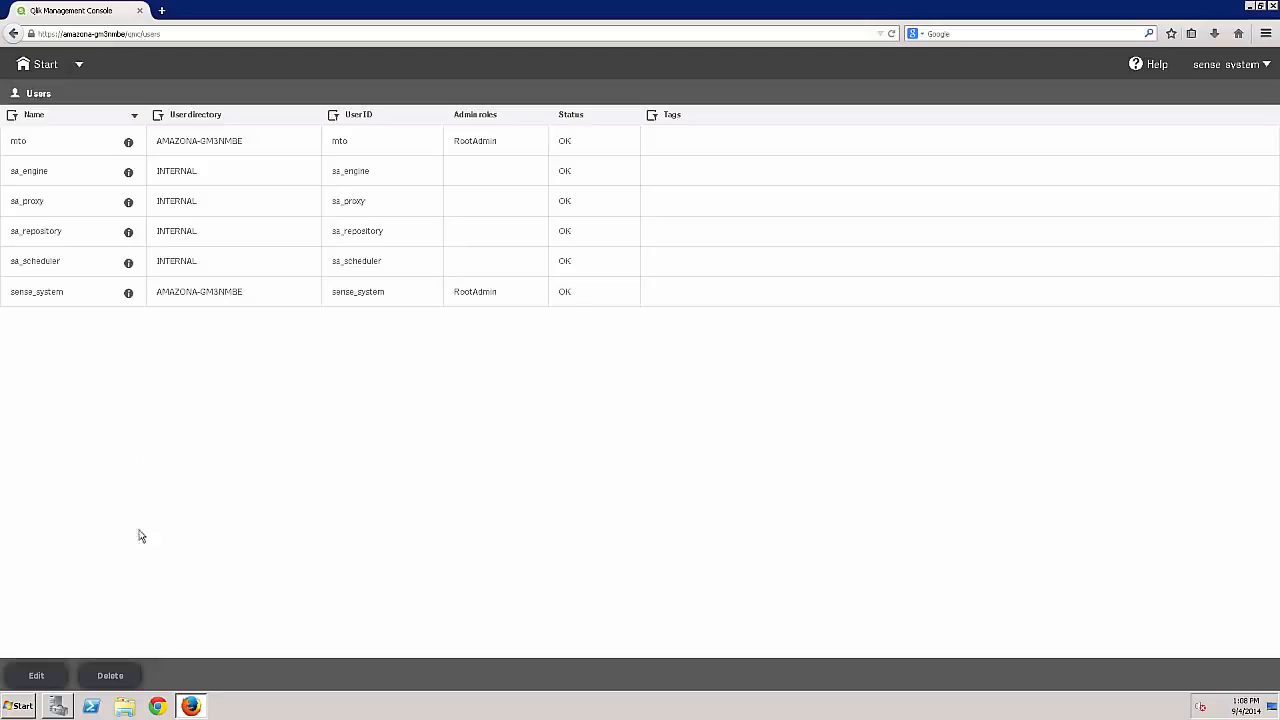
Open the bookmarked Qlik Sense hub in Chrome, proceeding to amazona-gm3nmbe despite the privacy warning
left_click(158, 707)
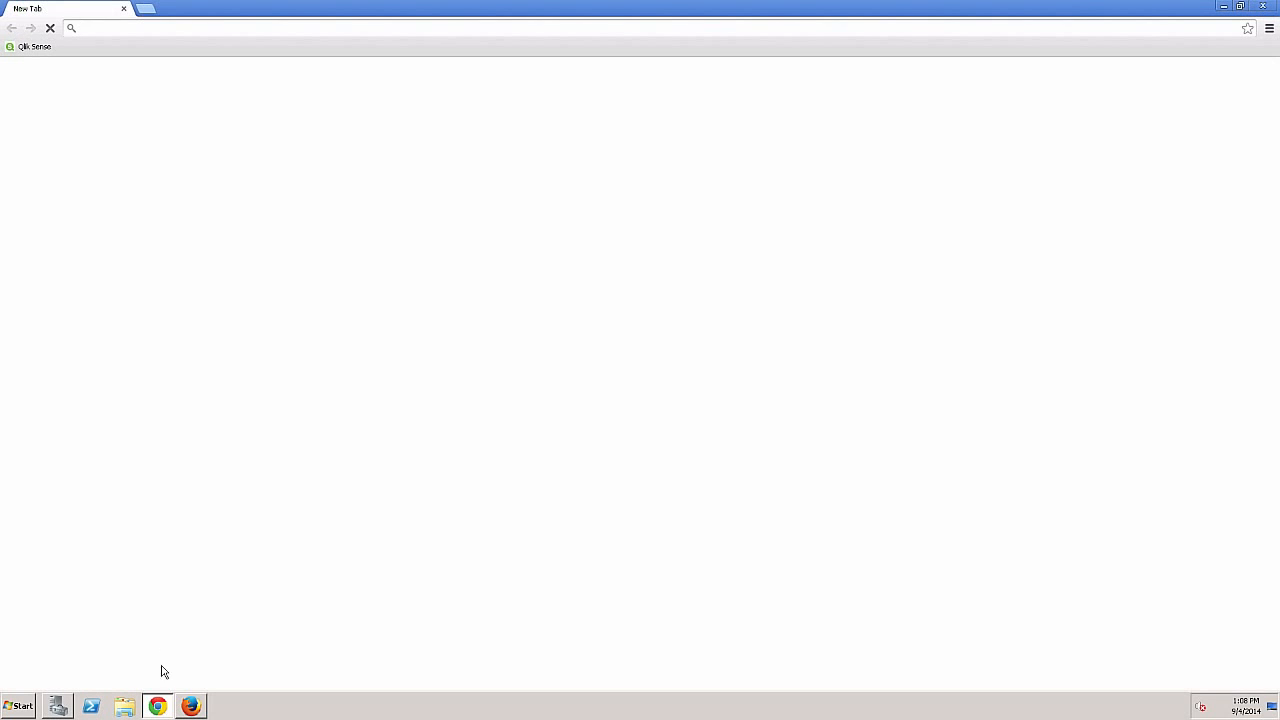
left_click(33, 47)
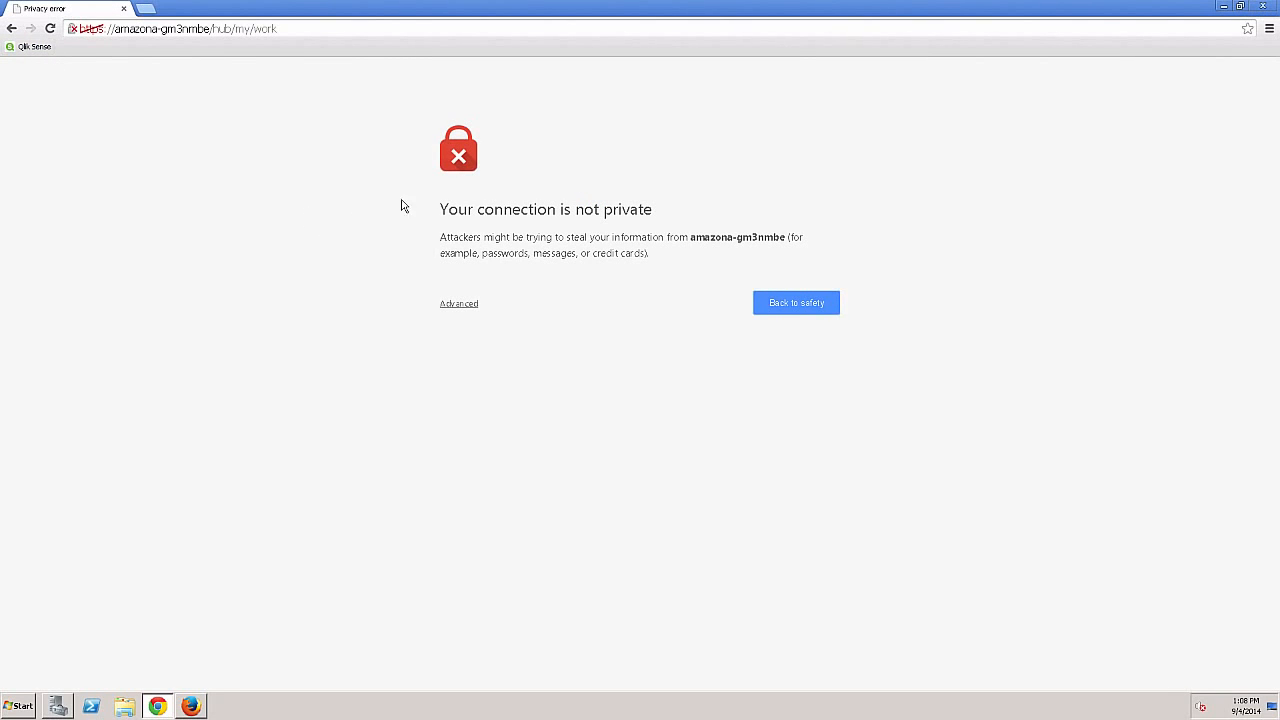
left_click(477, 306)
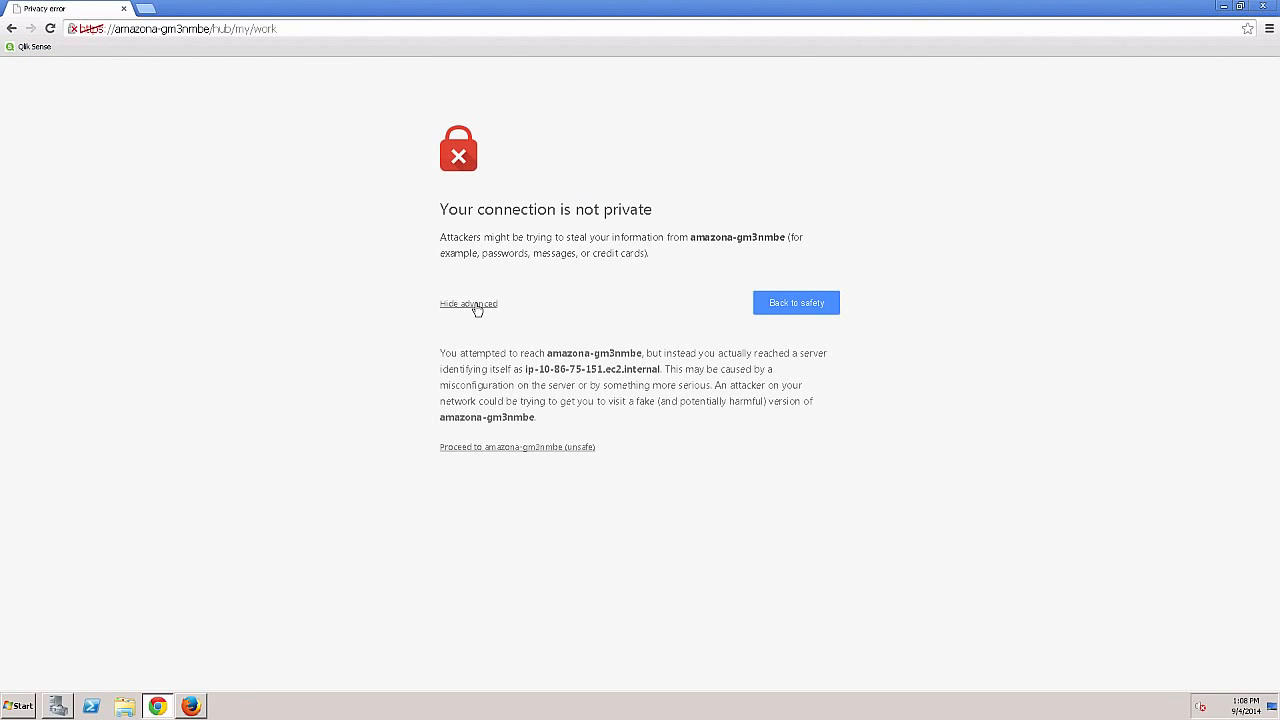
left_click(506, 449)
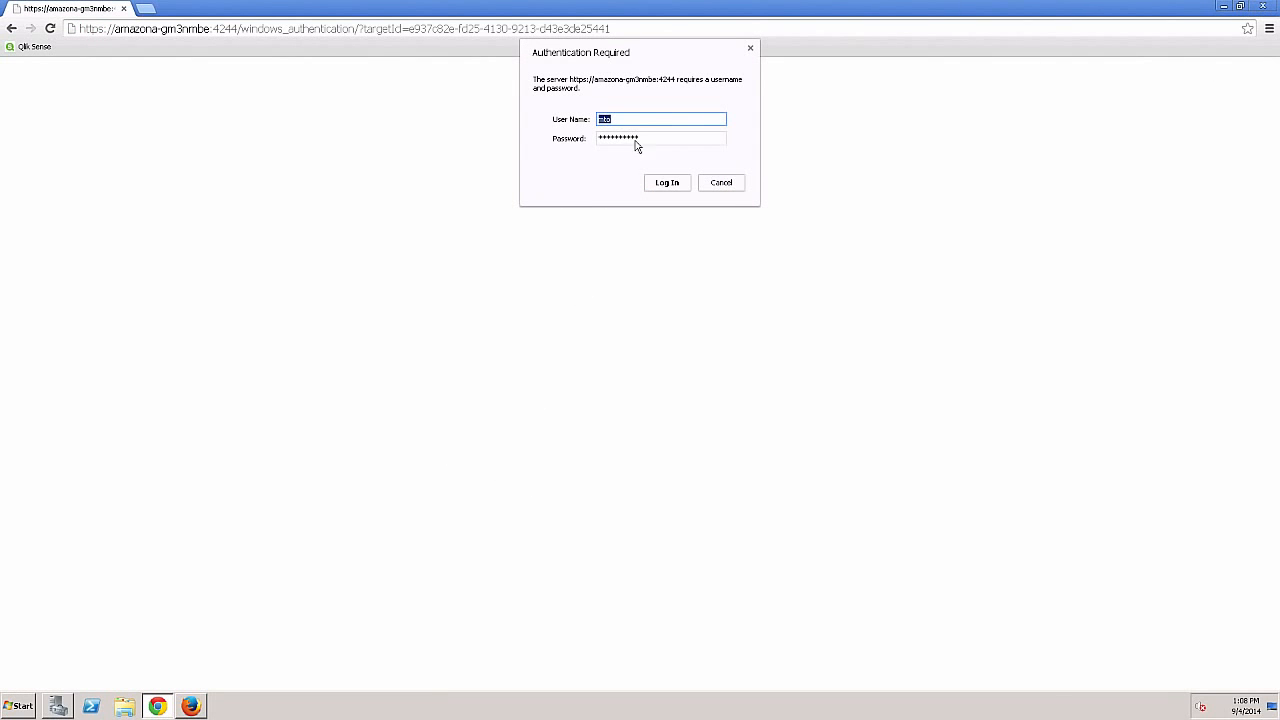
Try to log in to the Qlik Sense hub as user1 with the account password
left_click(636, 122)
key("BackSpace")
type("user1")
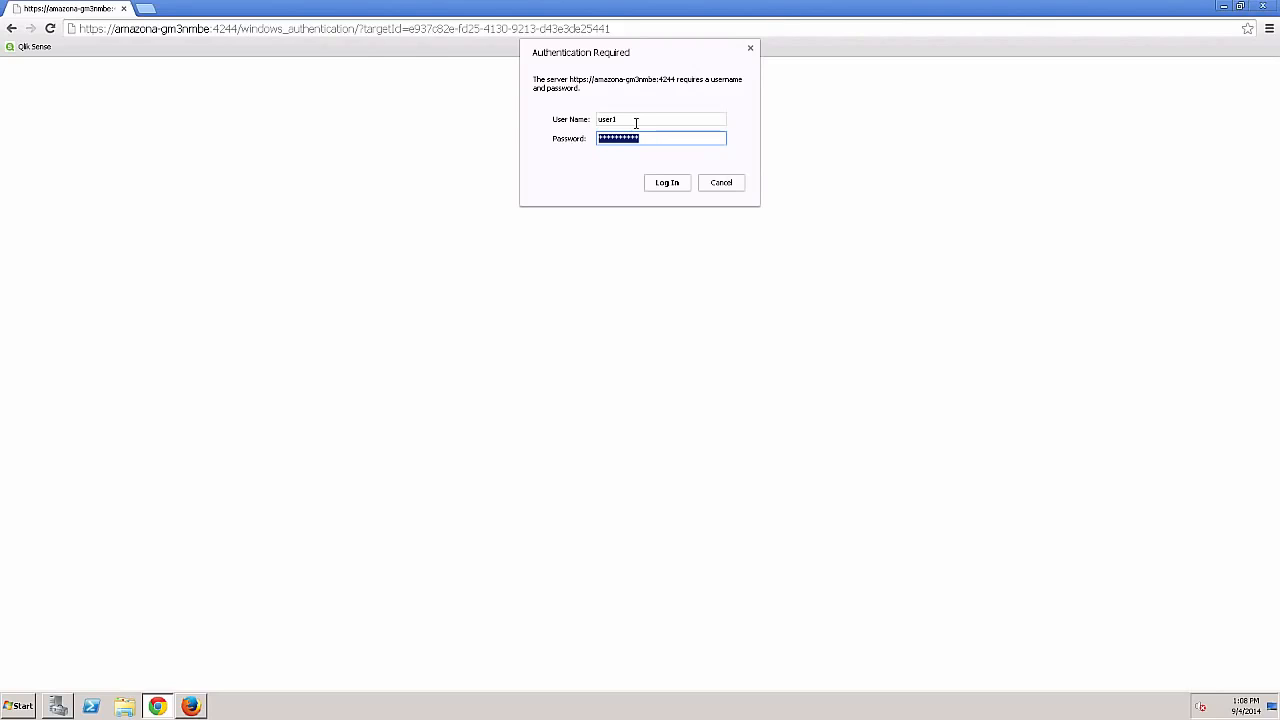
type("password")
key("Return")
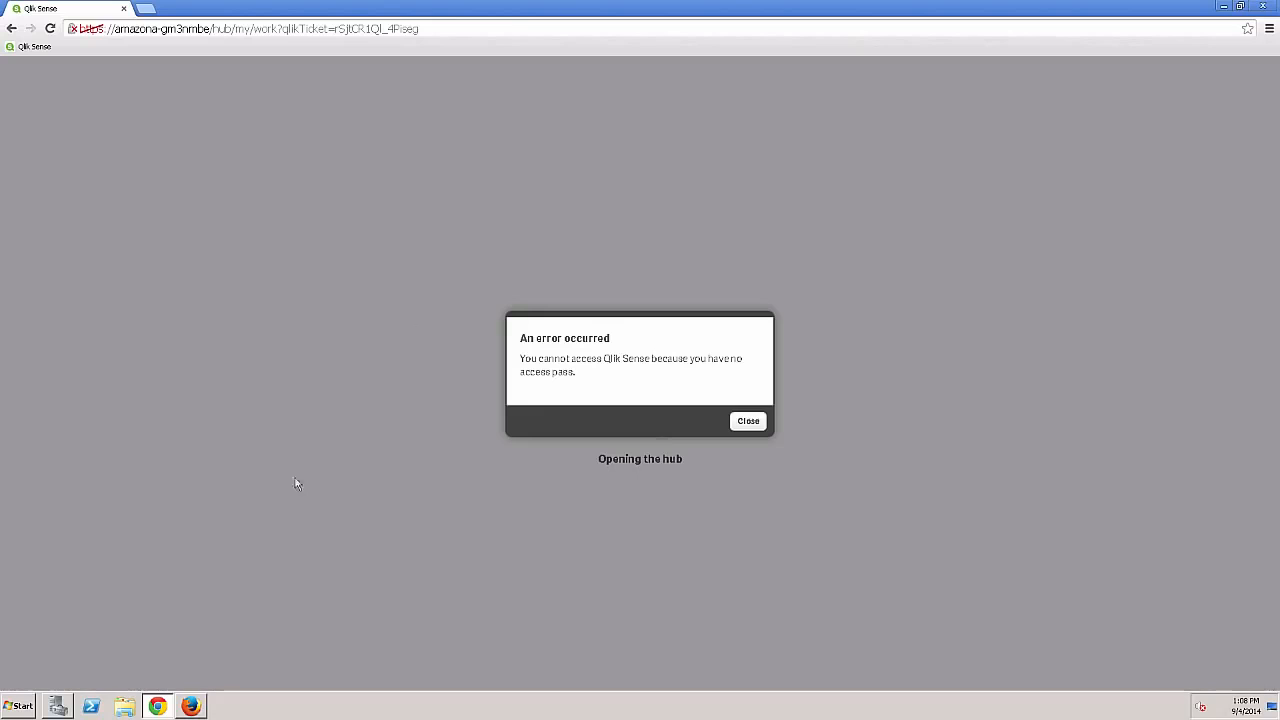
Switch back to the management console in Firefox, refresh the user list and open user1 for editing
left_click(193, 704)
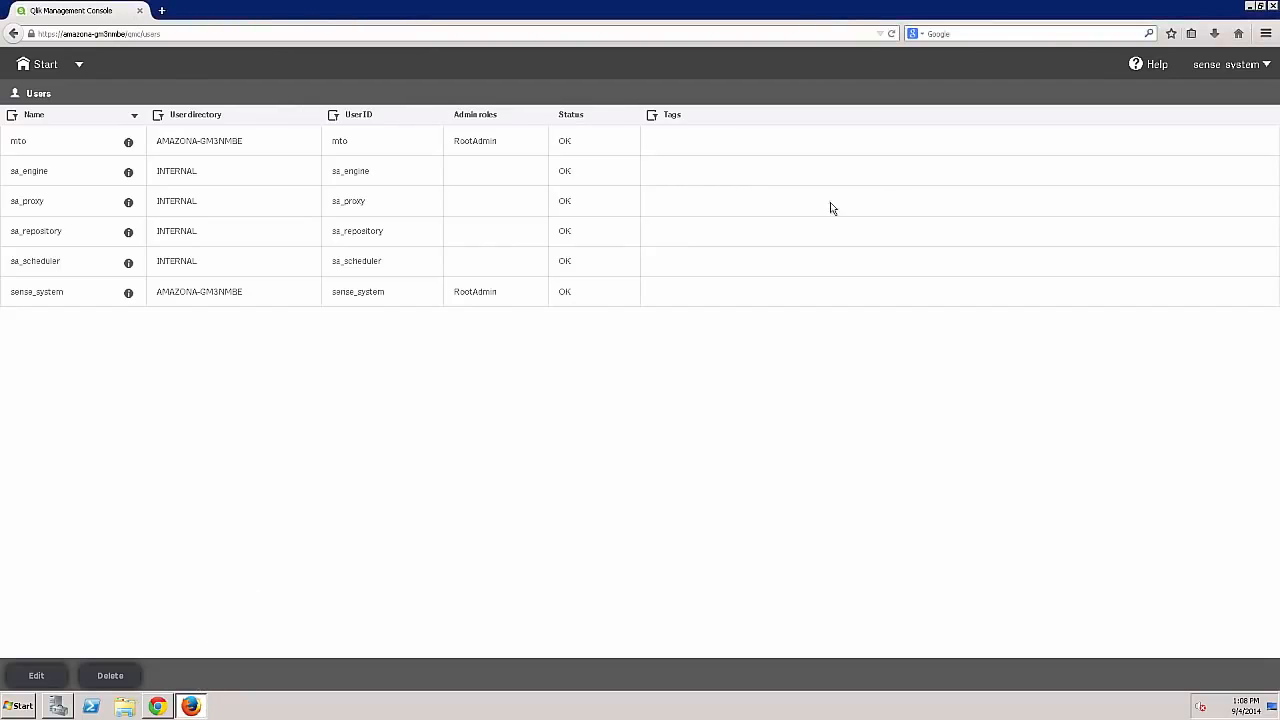
left_click(891, 34)
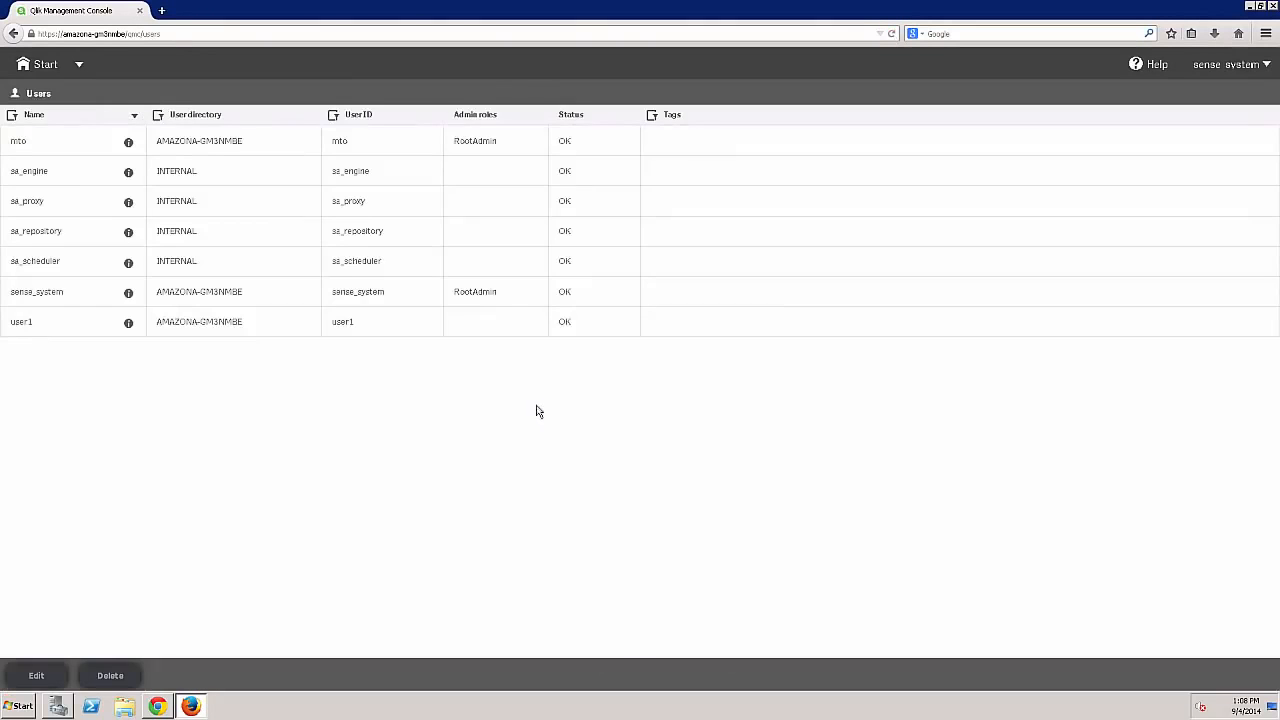
left_click(36, 331)
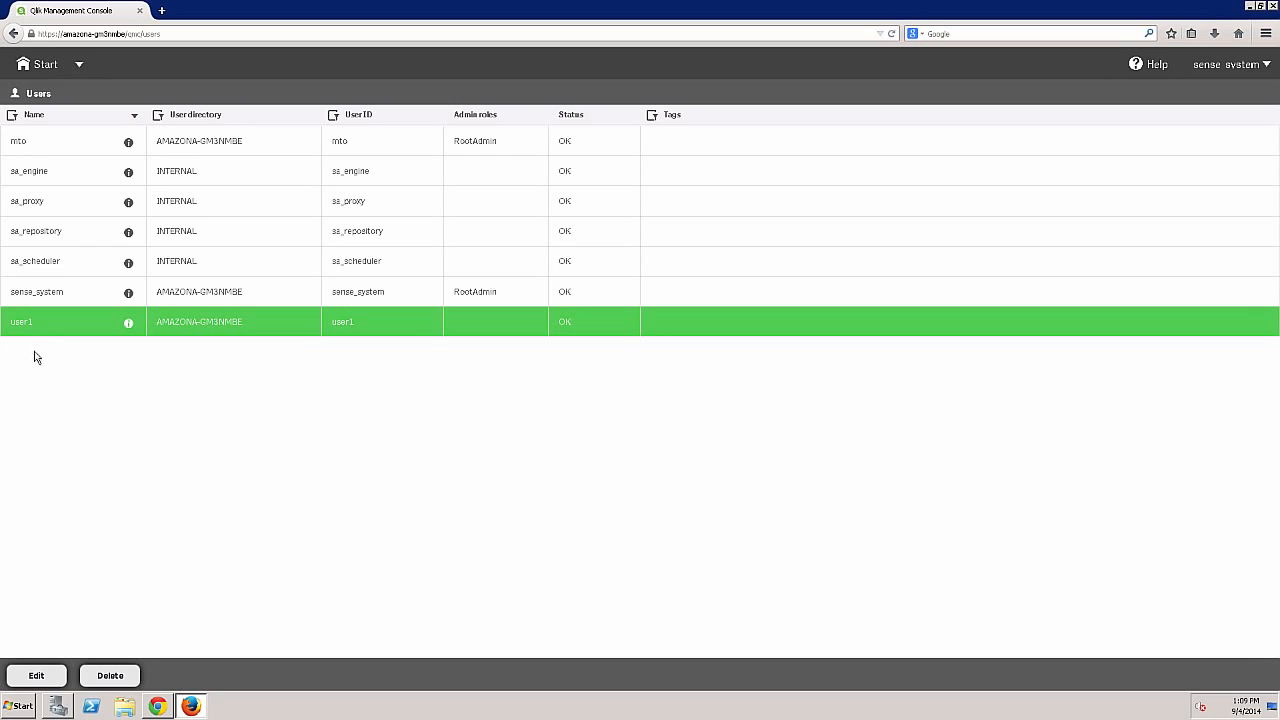
left_click(40, 677)
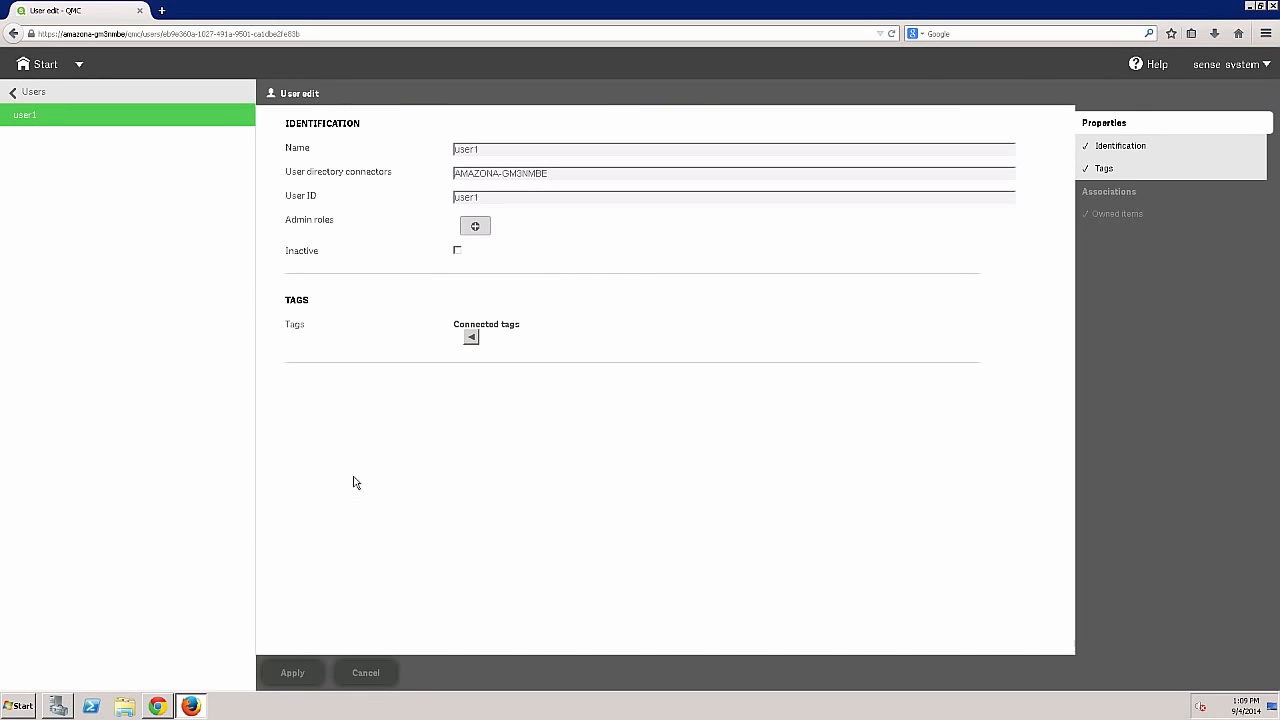
Check which admin roles can be given to user1, and return to the user list without saving
left_click(475, 229)
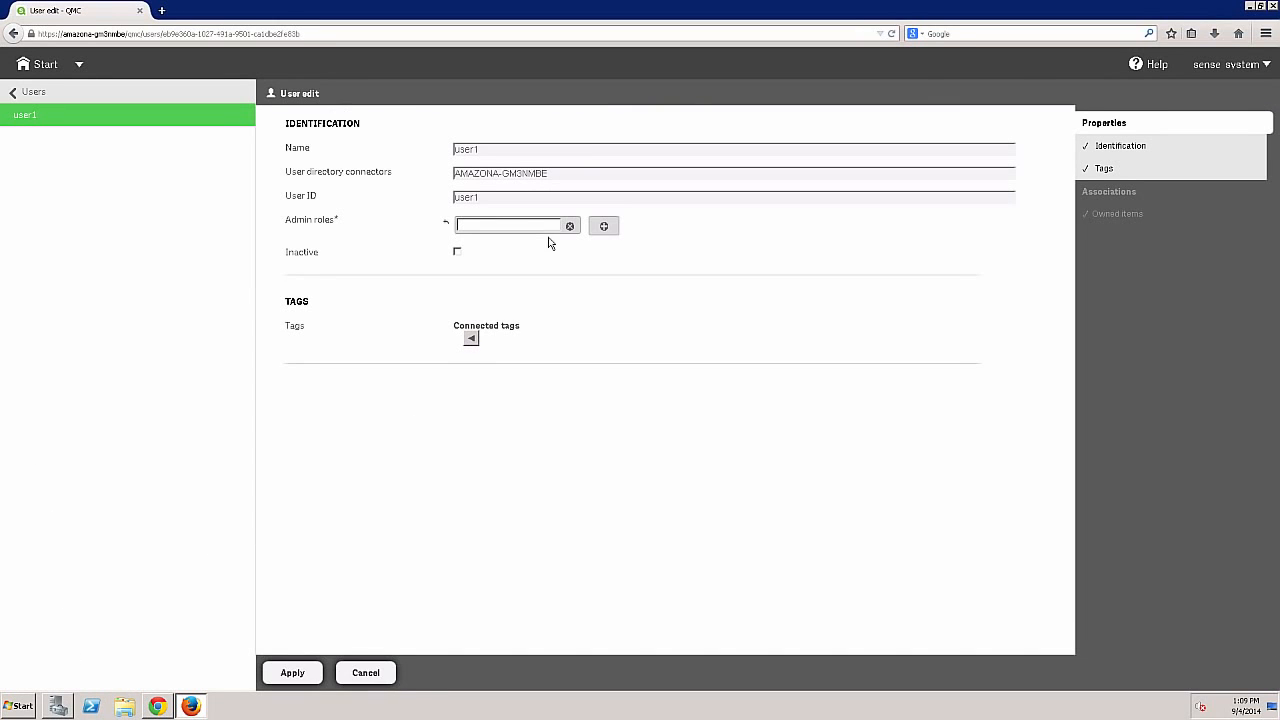
left_click(551, 226)
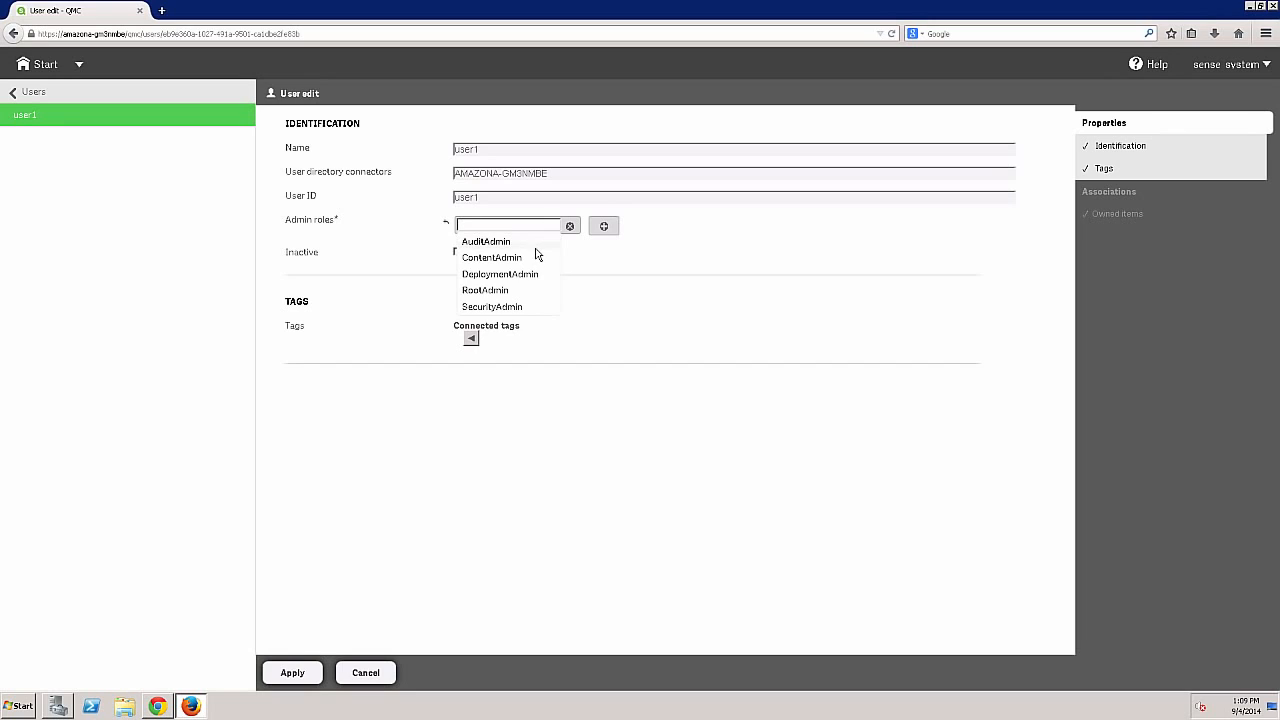
left_click(636, 297)
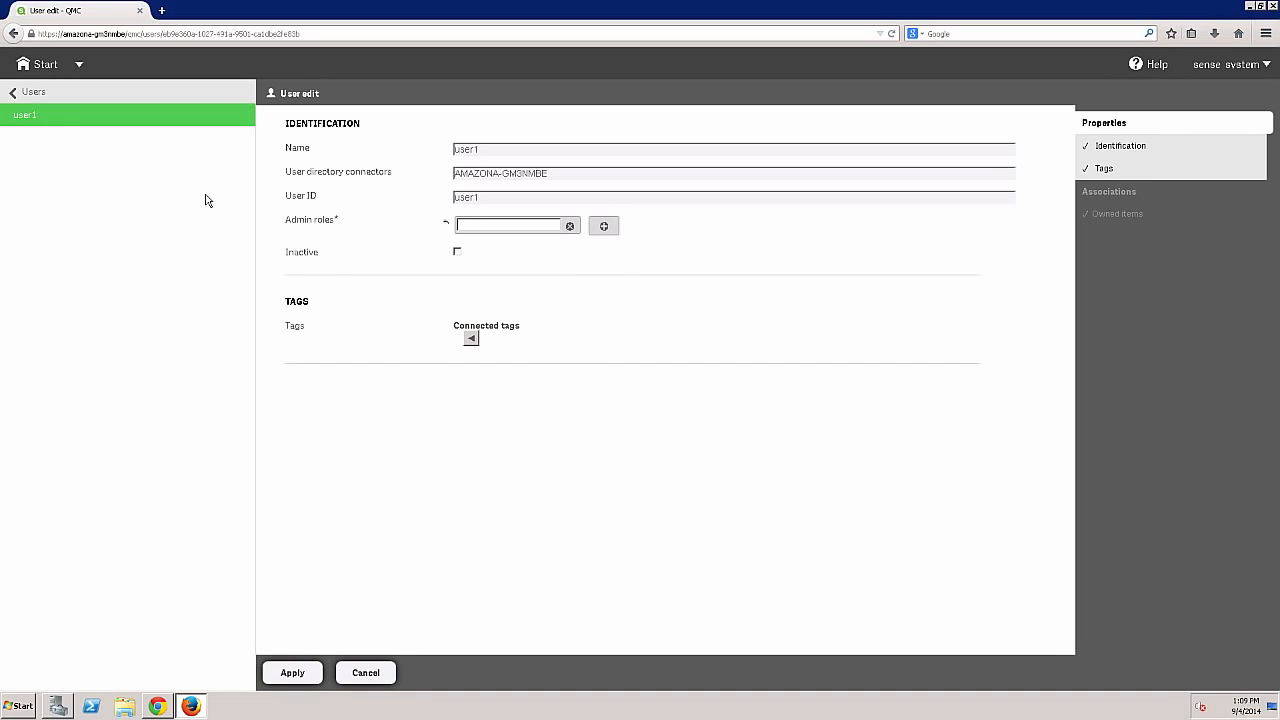
left_click(32, 96)
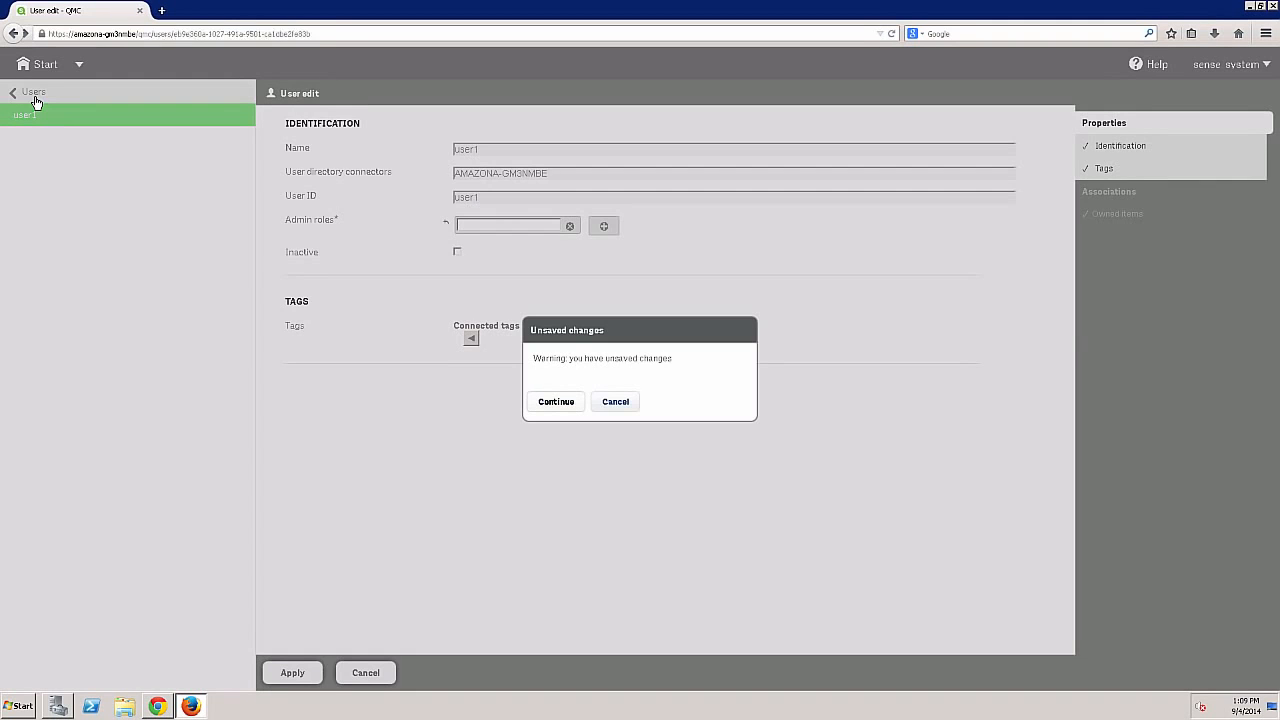
left_click(562, 402)
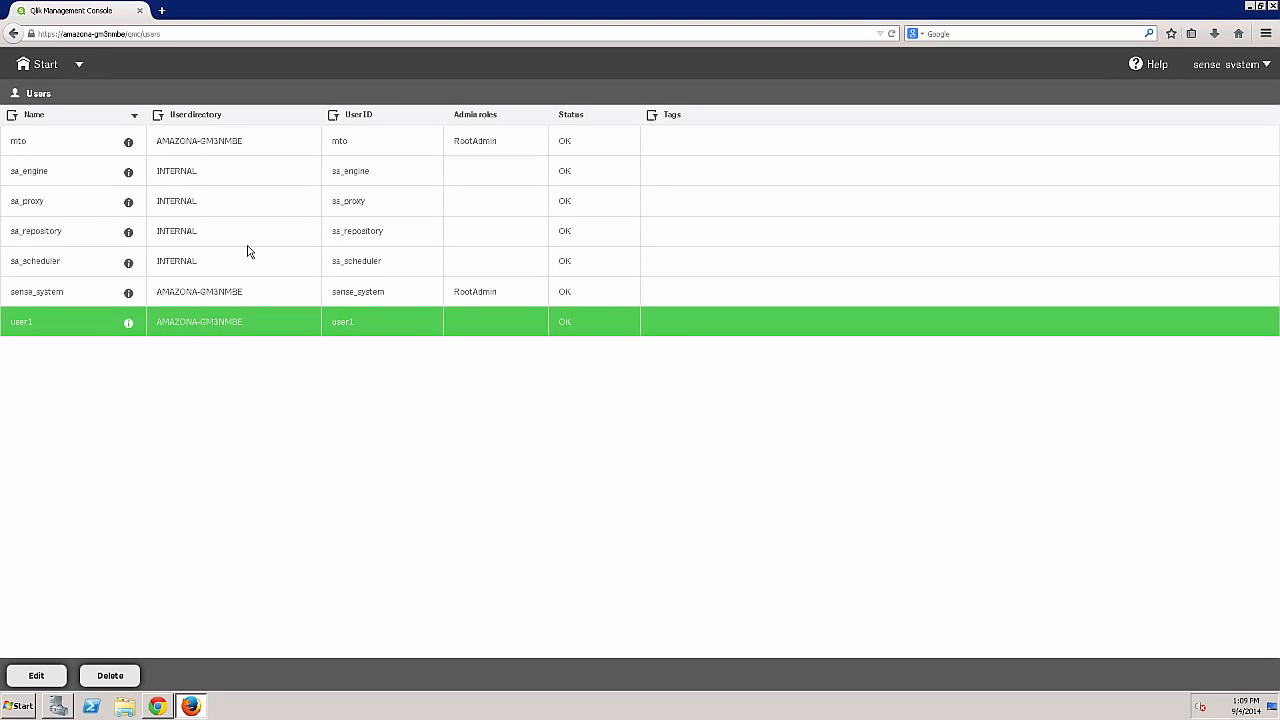
Allocate user access passes to user1 and sense_system in the license and token settings
left_click(40, 64)
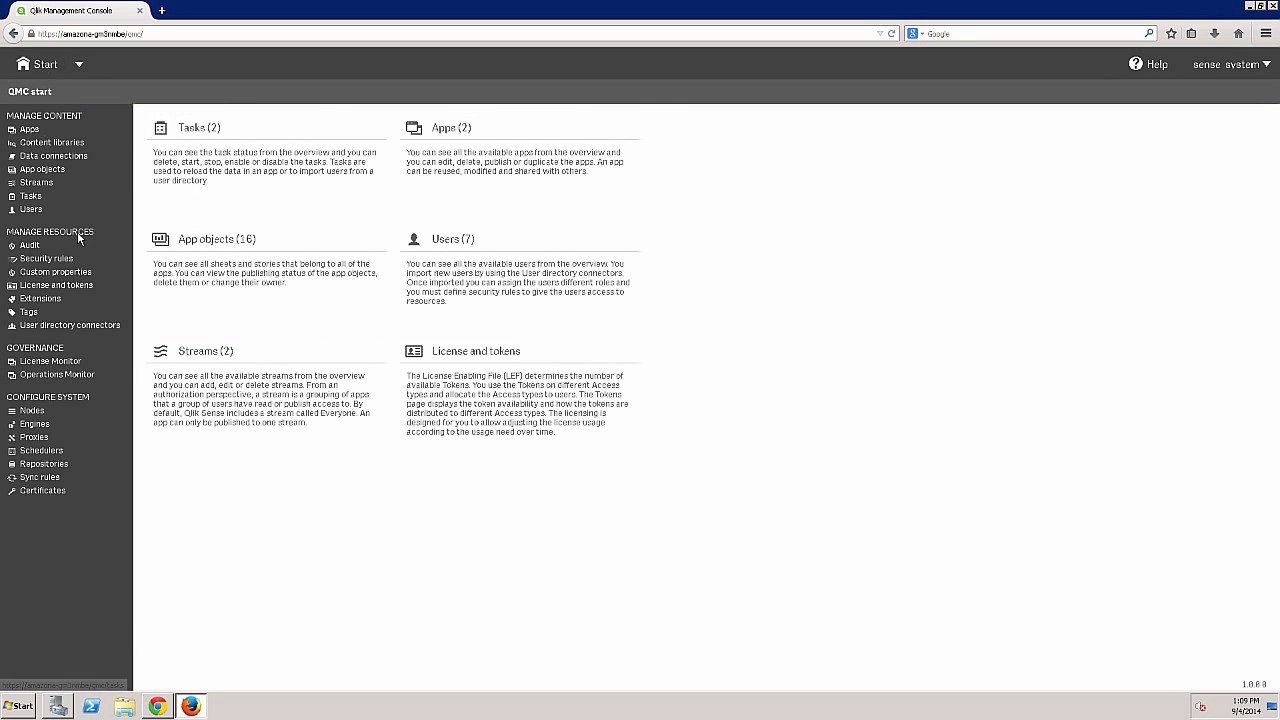
left_click(85, 288)
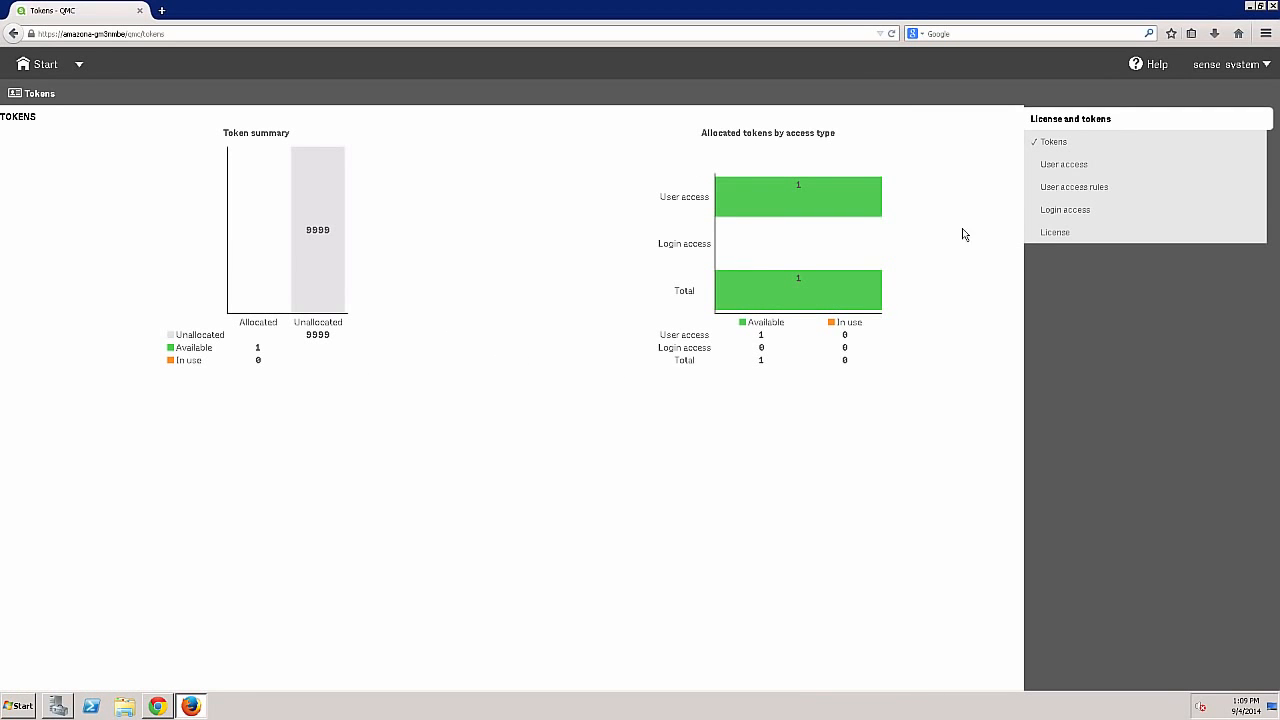
left_click(1064, 172)
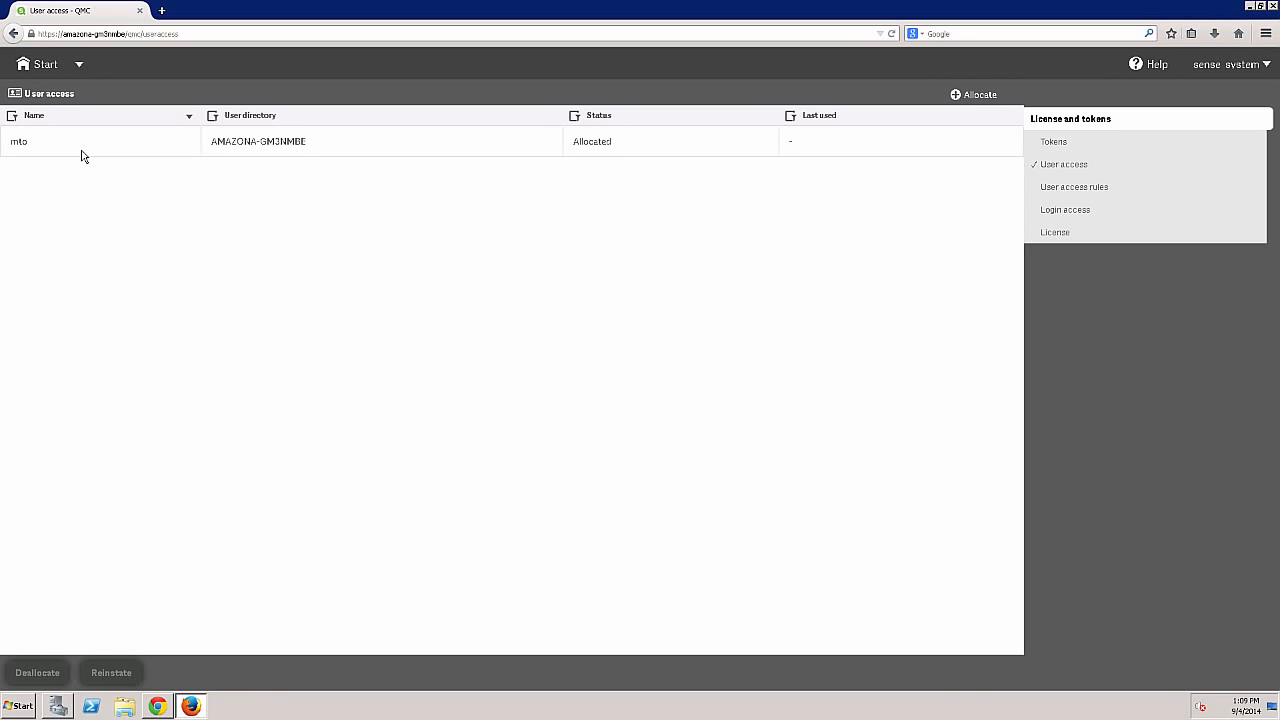
left_click(979, 96)
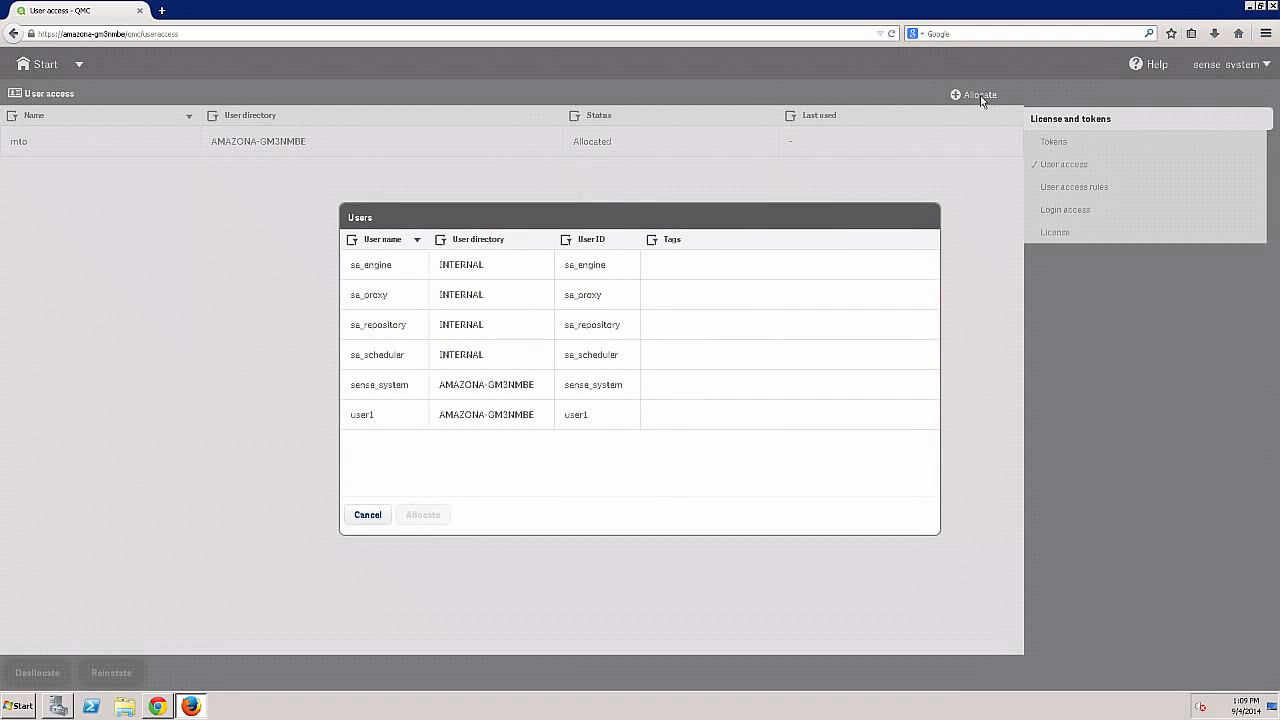
left_click(399, 418)
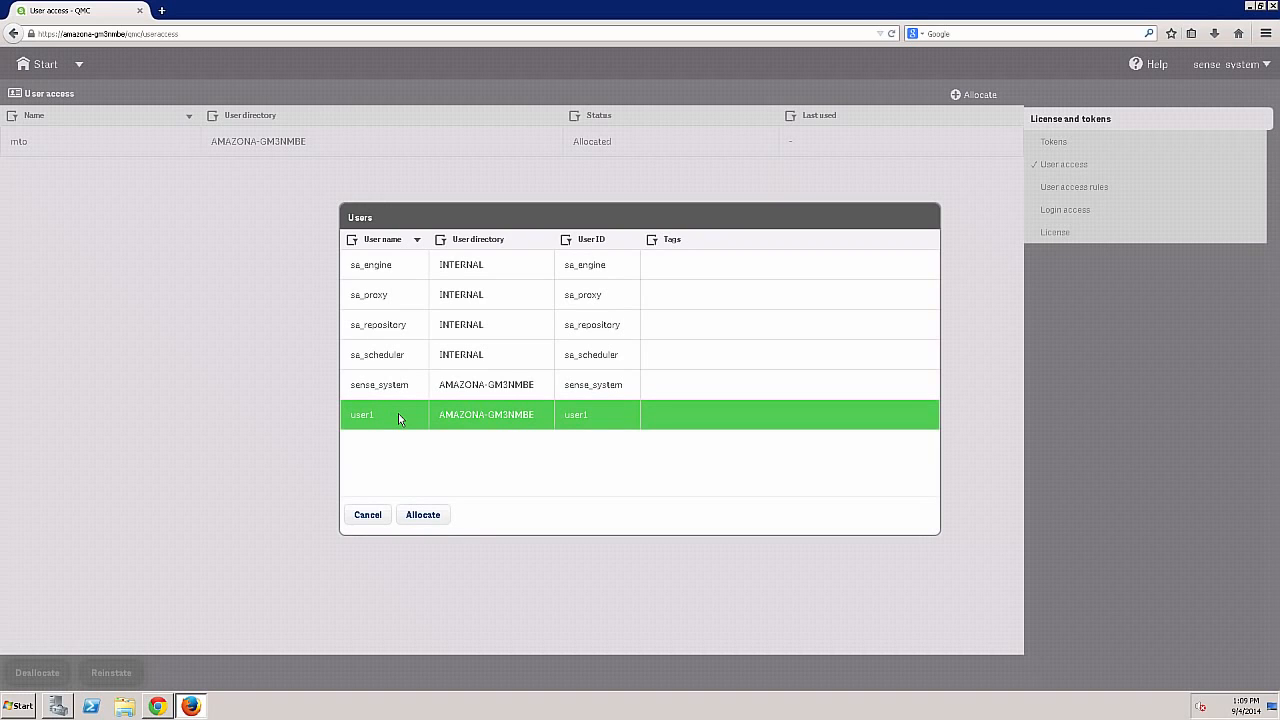
left_click(406, 388)
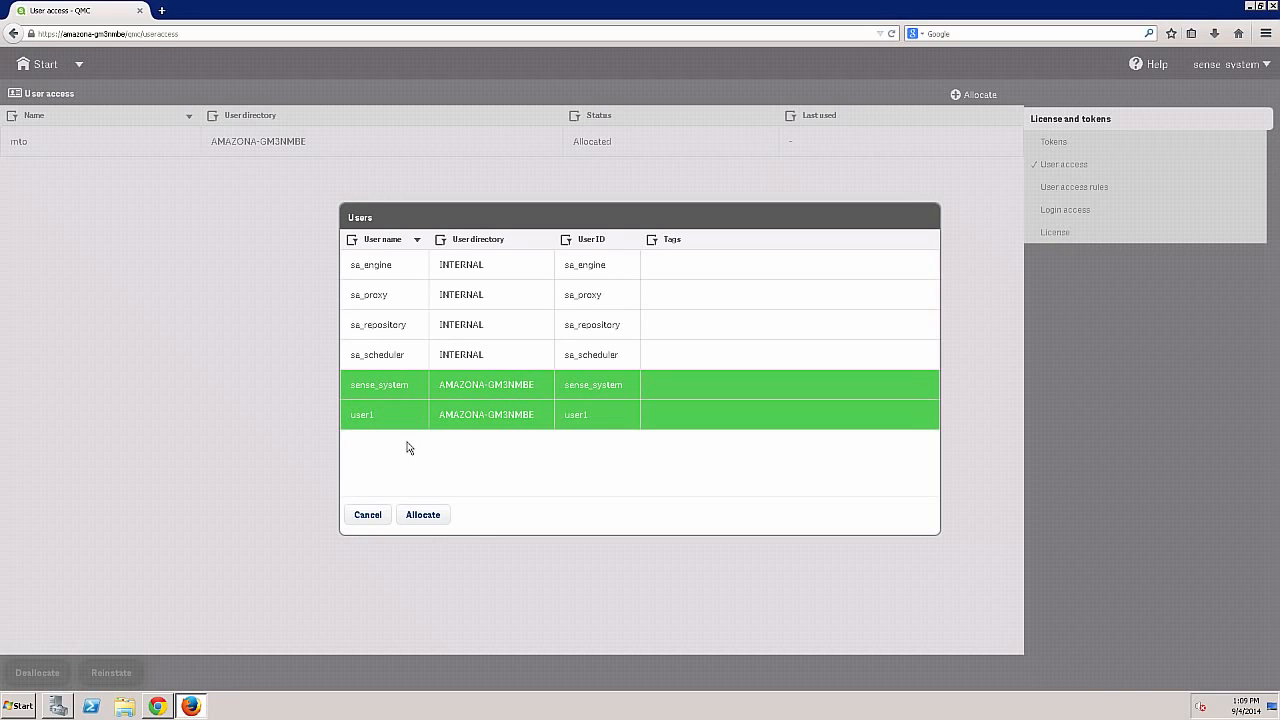
left_click(425, 518)
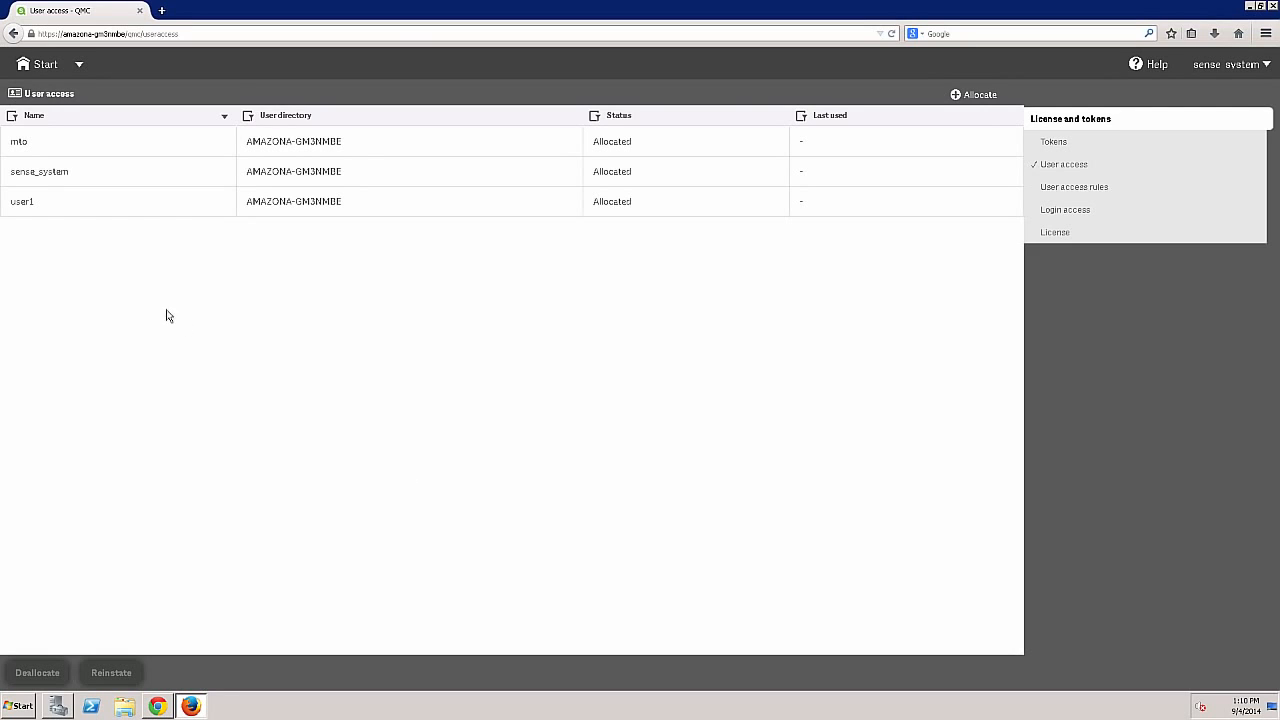
Create a login access group named Human Resources with 5 allocated tokens in the license and token settings
left_click(48, 68)
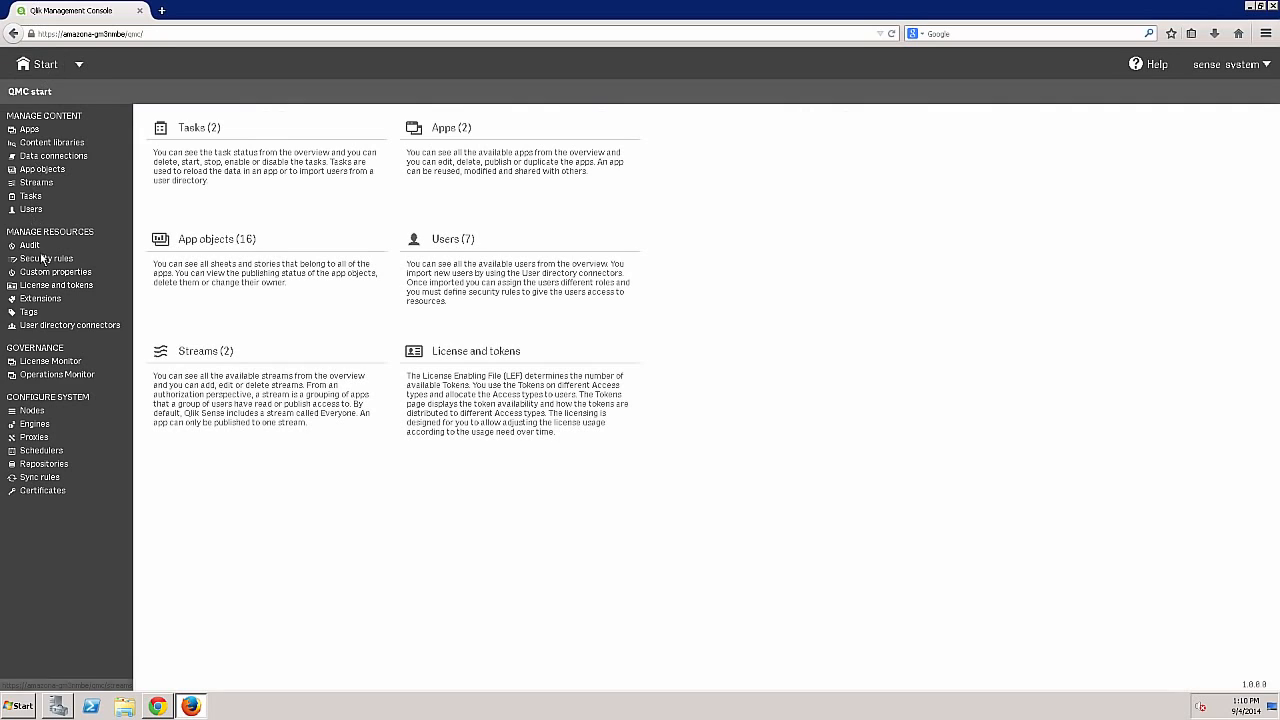
left_click(48, 286)
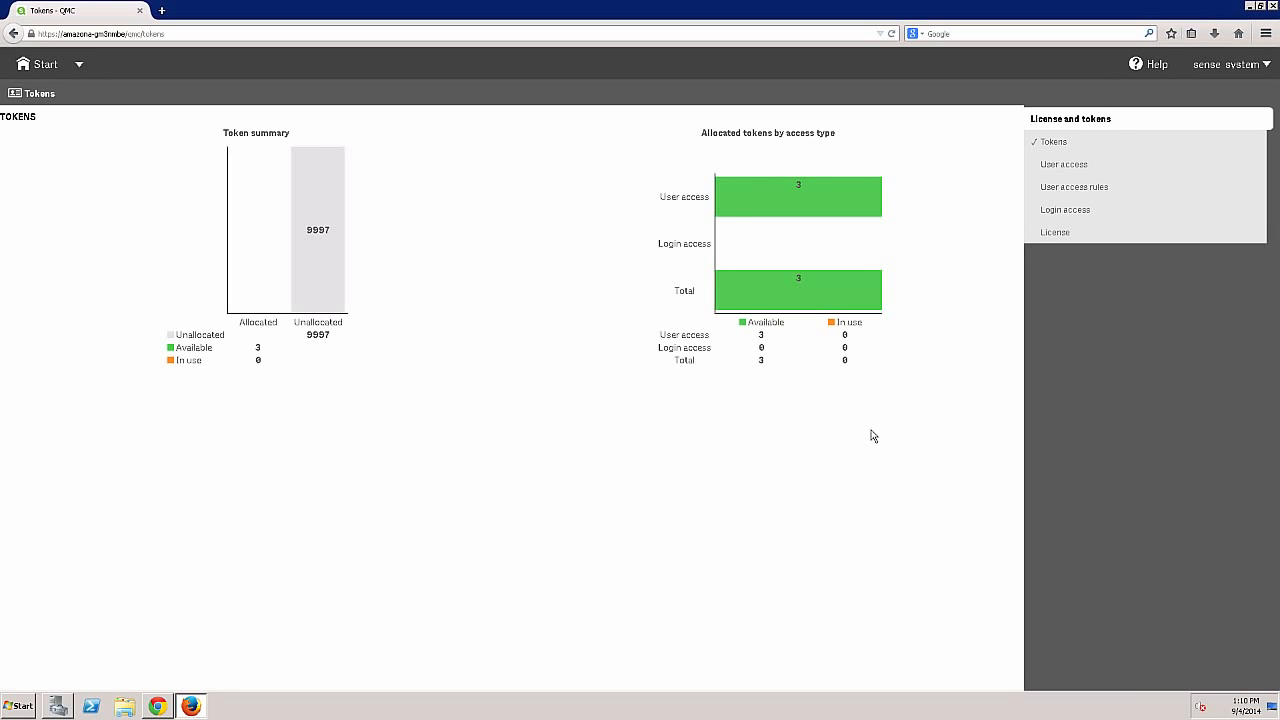
left_click(1054, 209)
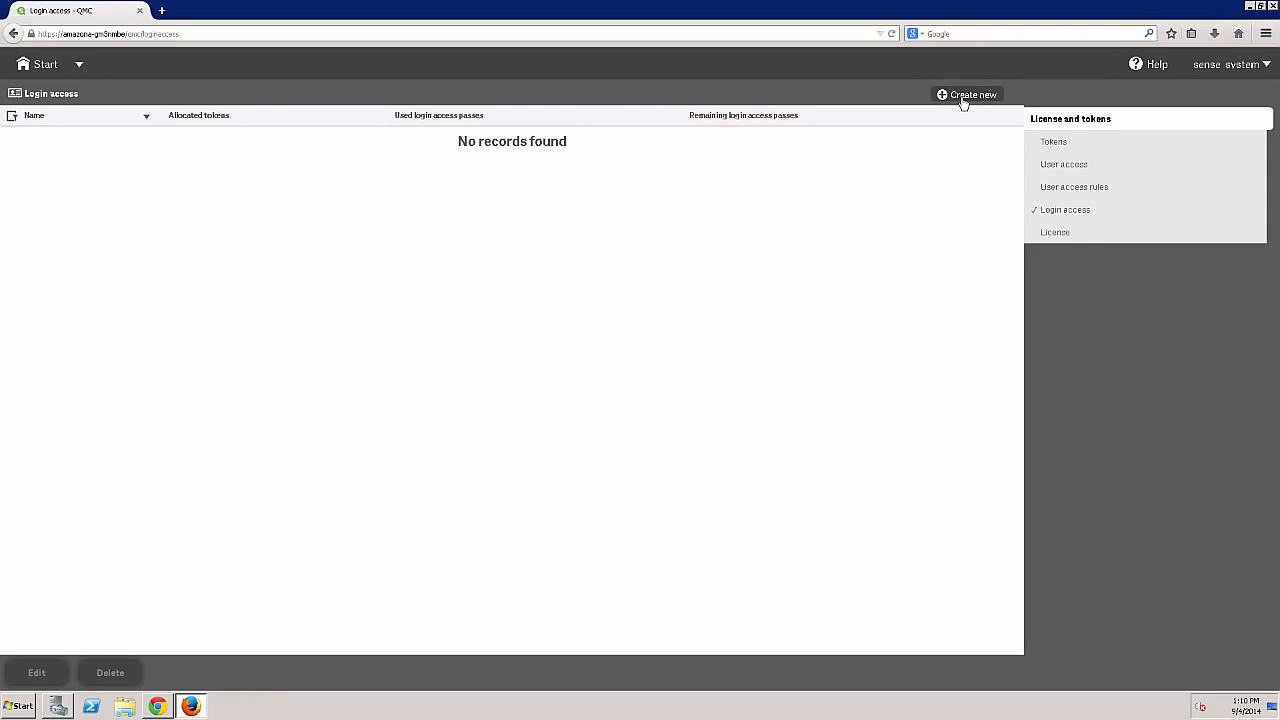
left_click(962, 100)
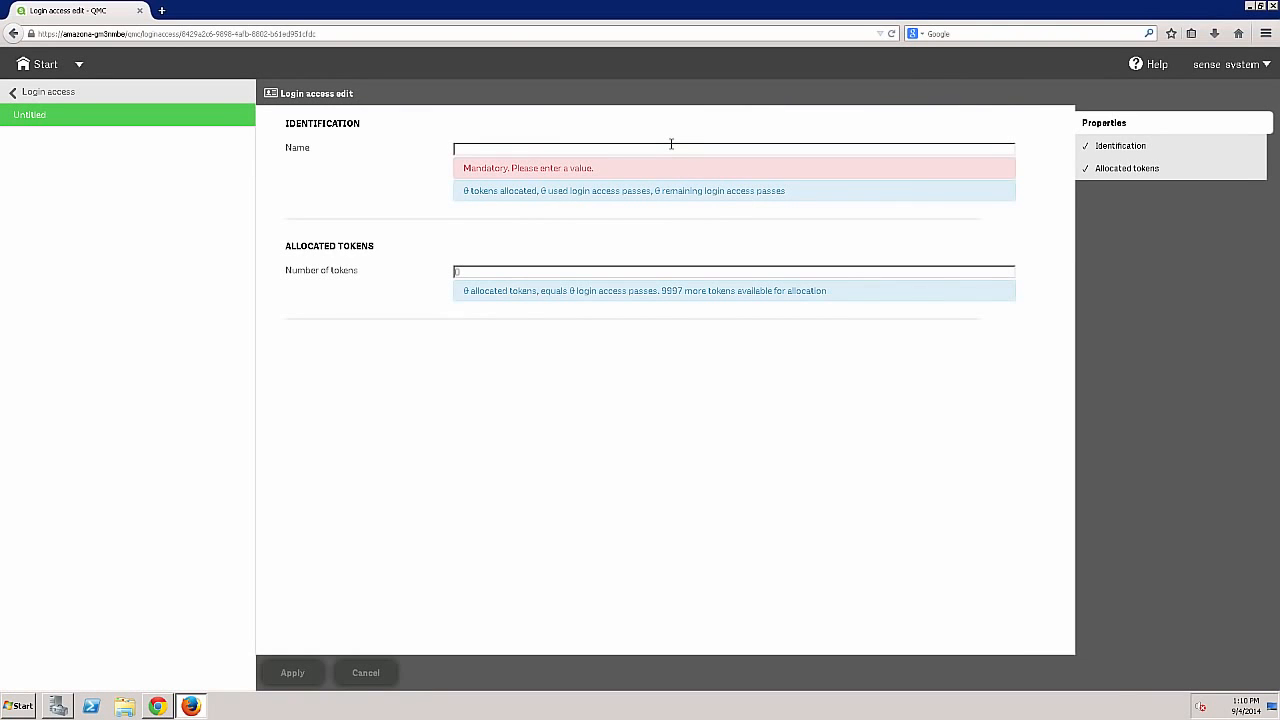
type("H")
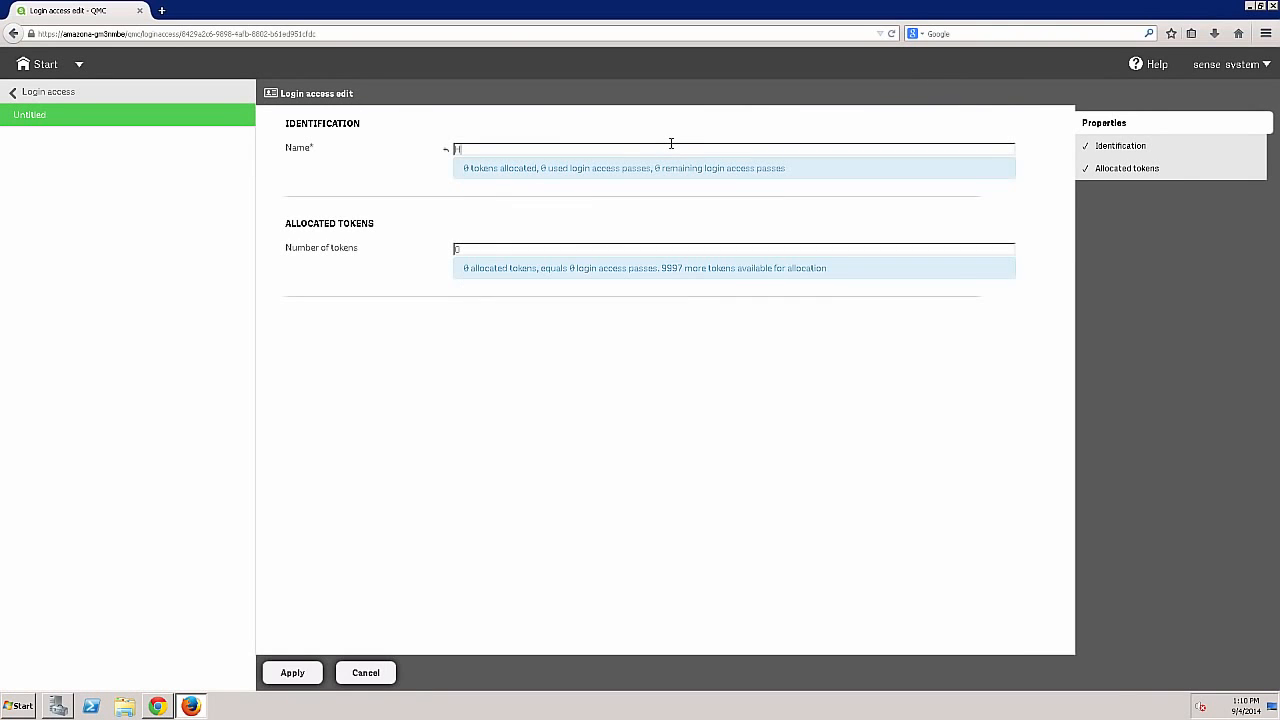
type("uman Resources")
left_click(547, 251)
key("BackSpace")
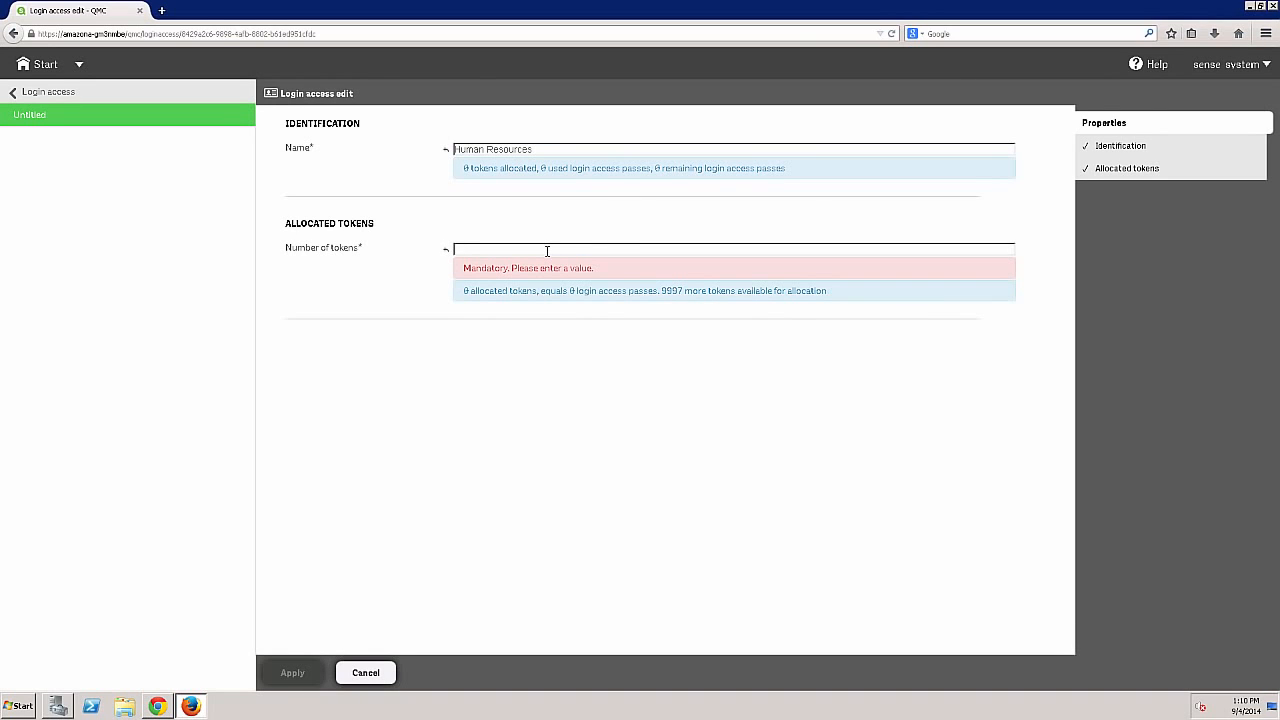
type("5")
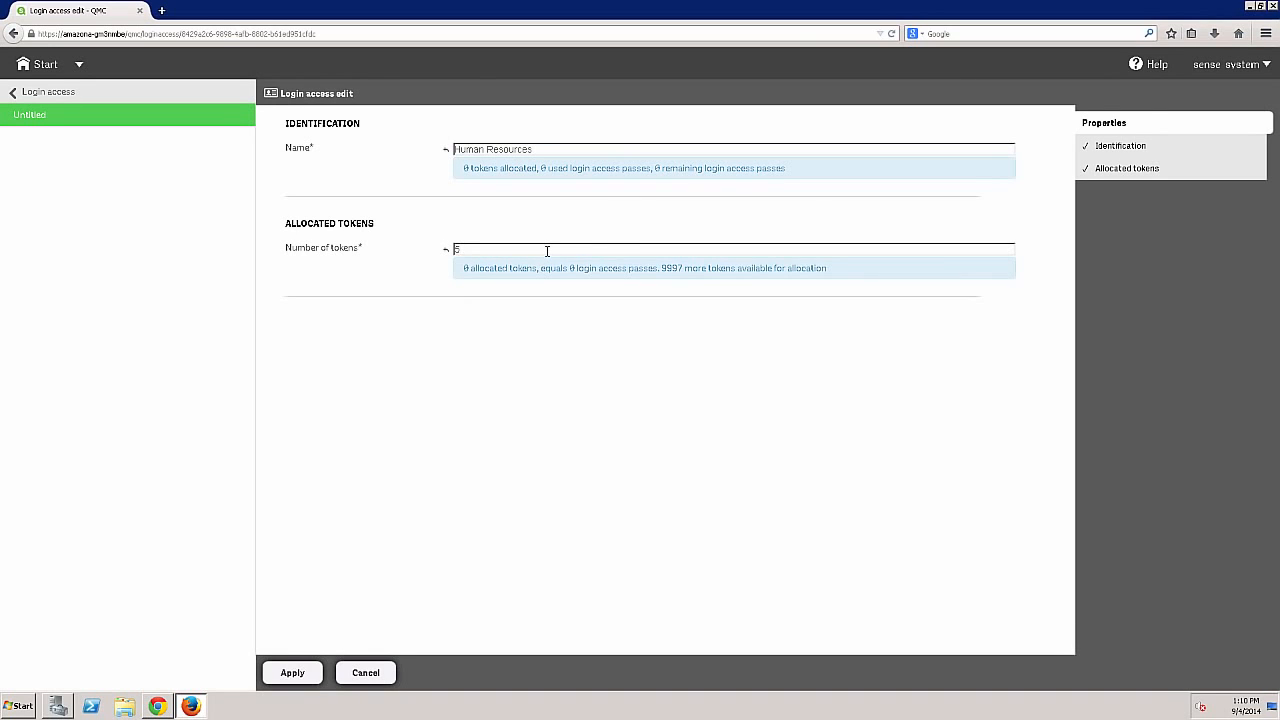
left_click(290, 672)
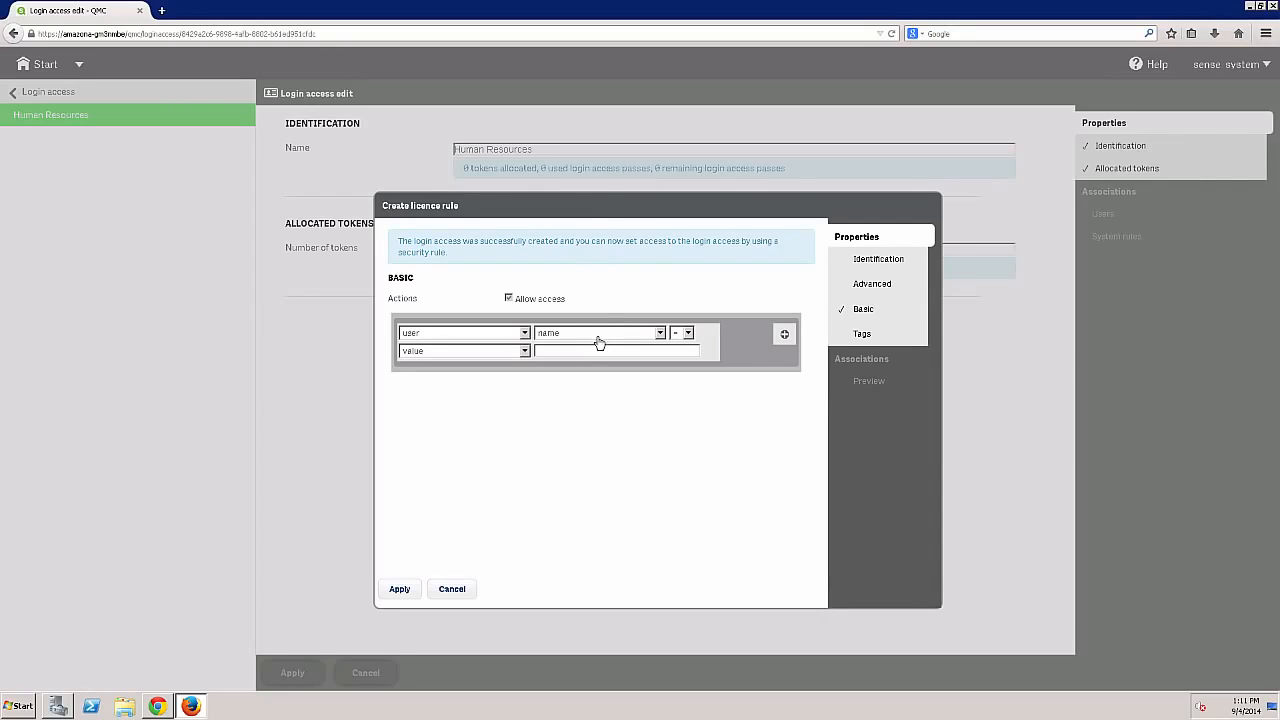
Set the new licence rule's condition to compare the user's name with a value using the like operator
left_click(505, 338)
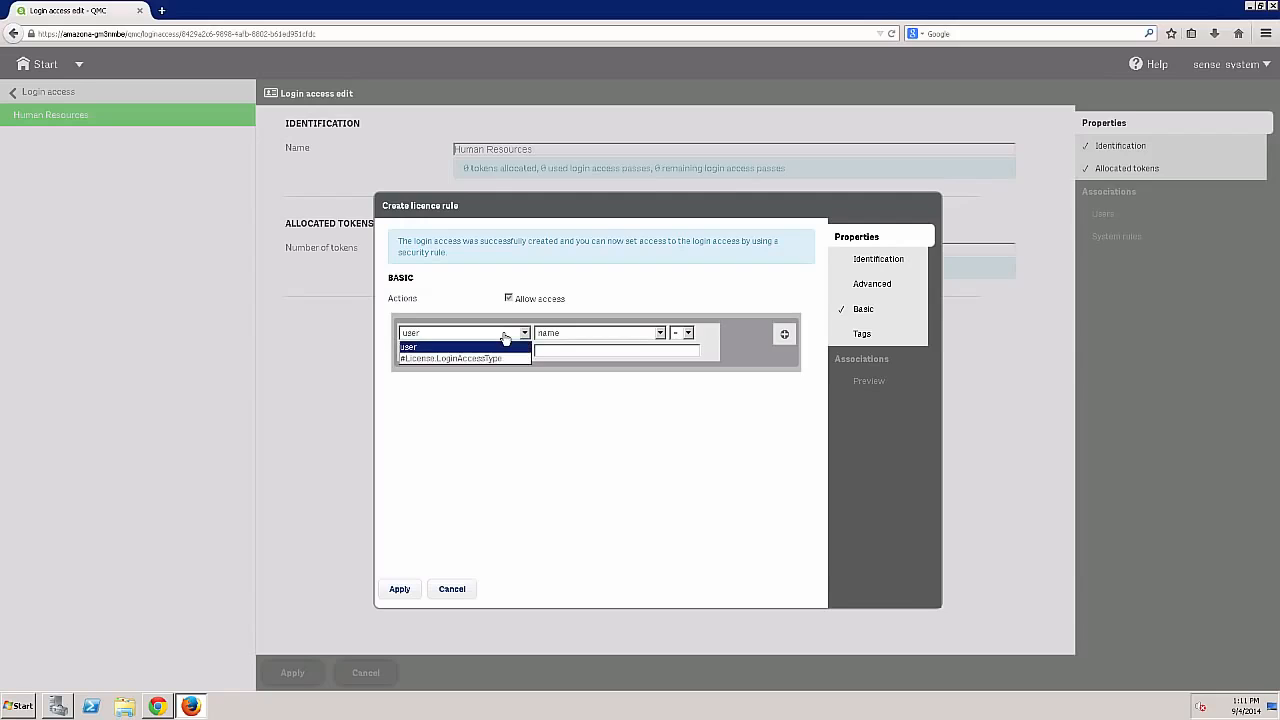
left_click(505, 338)
left_click(563, 335)
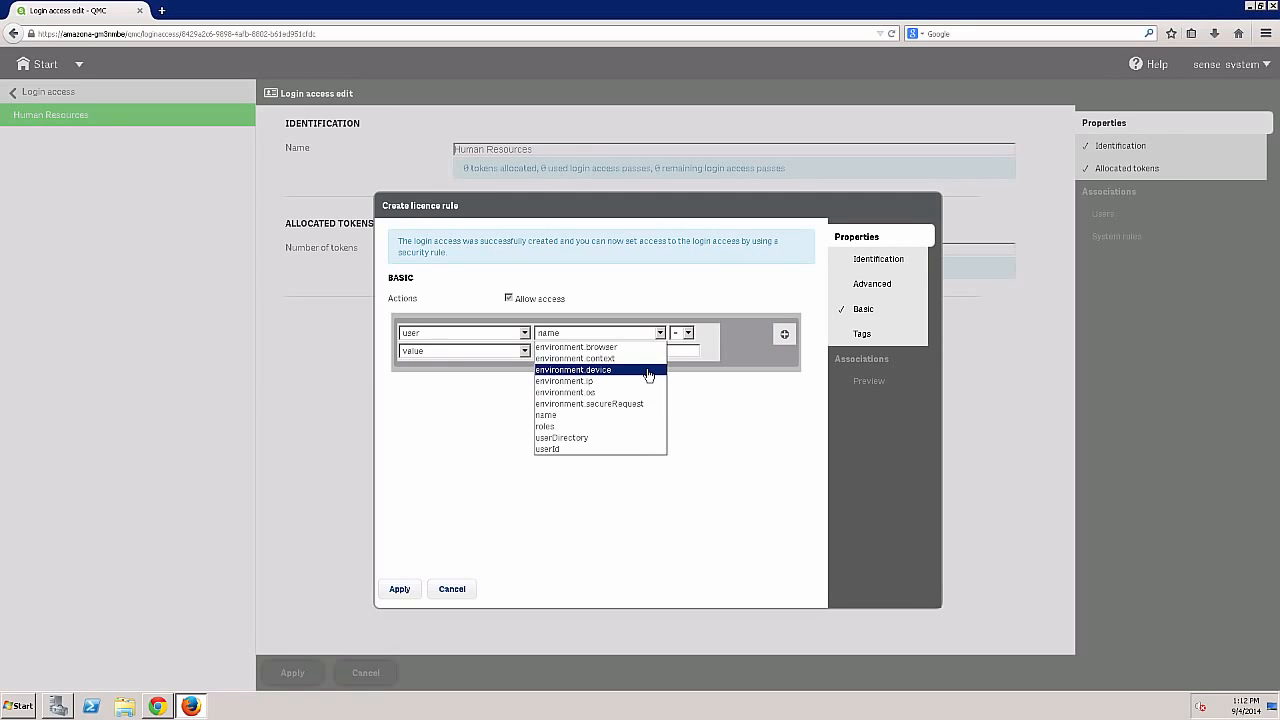
left_click(593, 338)
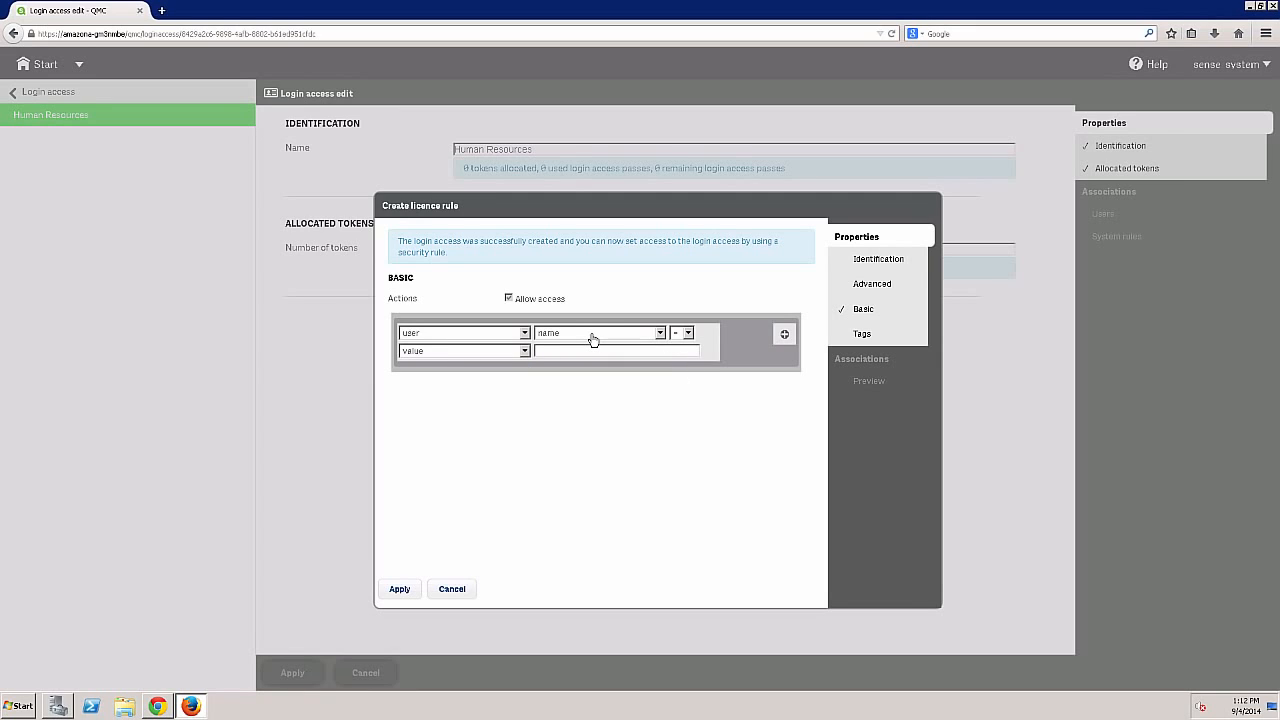
left_click(688, 334)
left_click(678, 358)
left_click(524, 352)
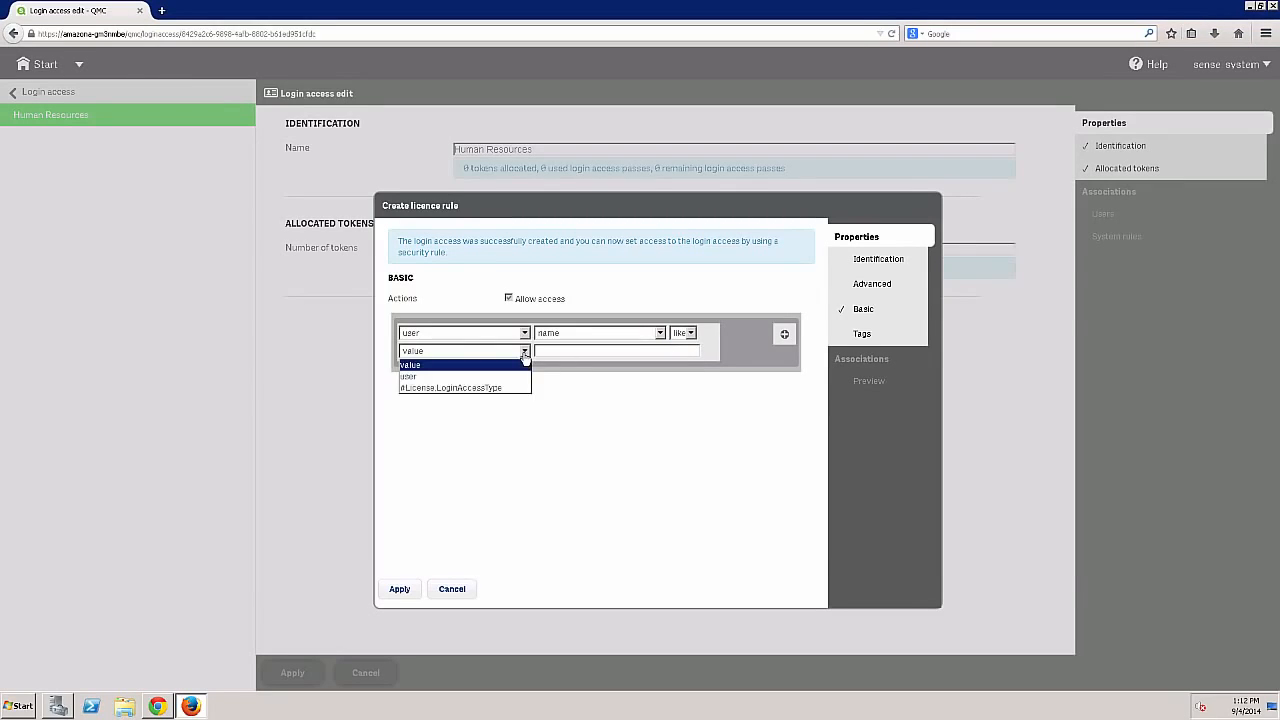
left_click(524, 356)
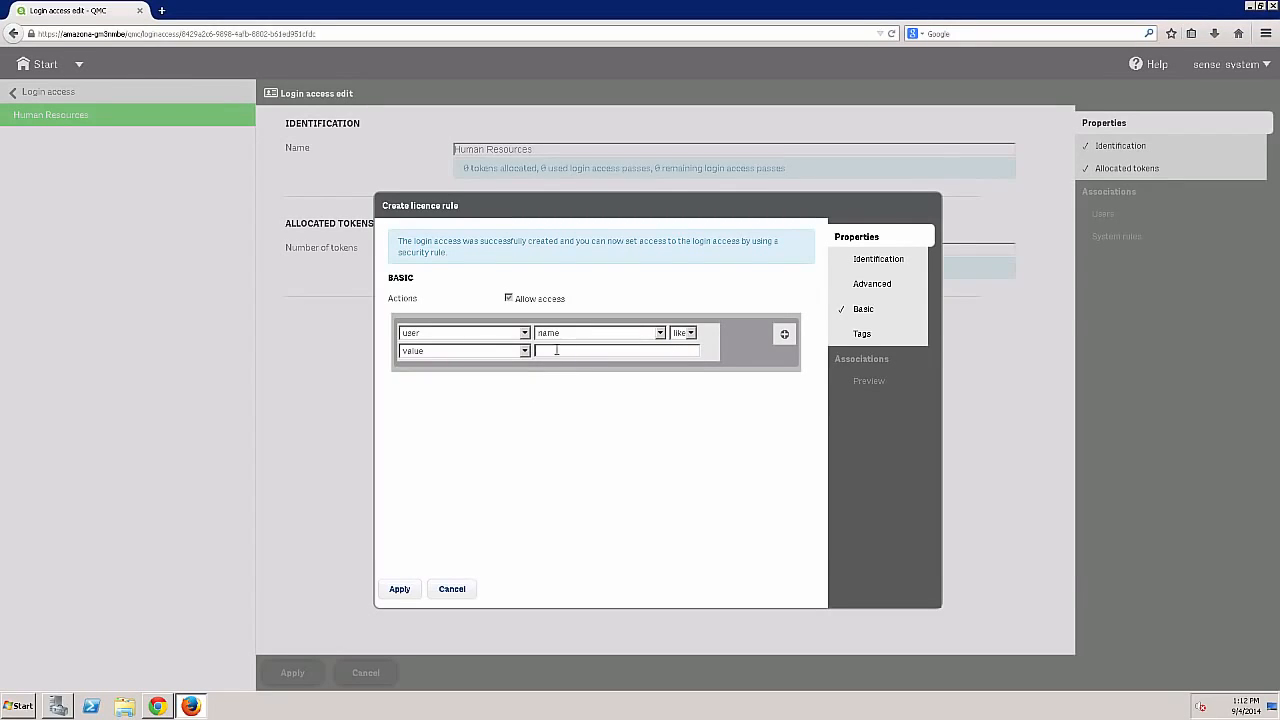
Enter the user name value to match in the licence rule's condition and apply the rule to Human Resources
left_click(556, 351)
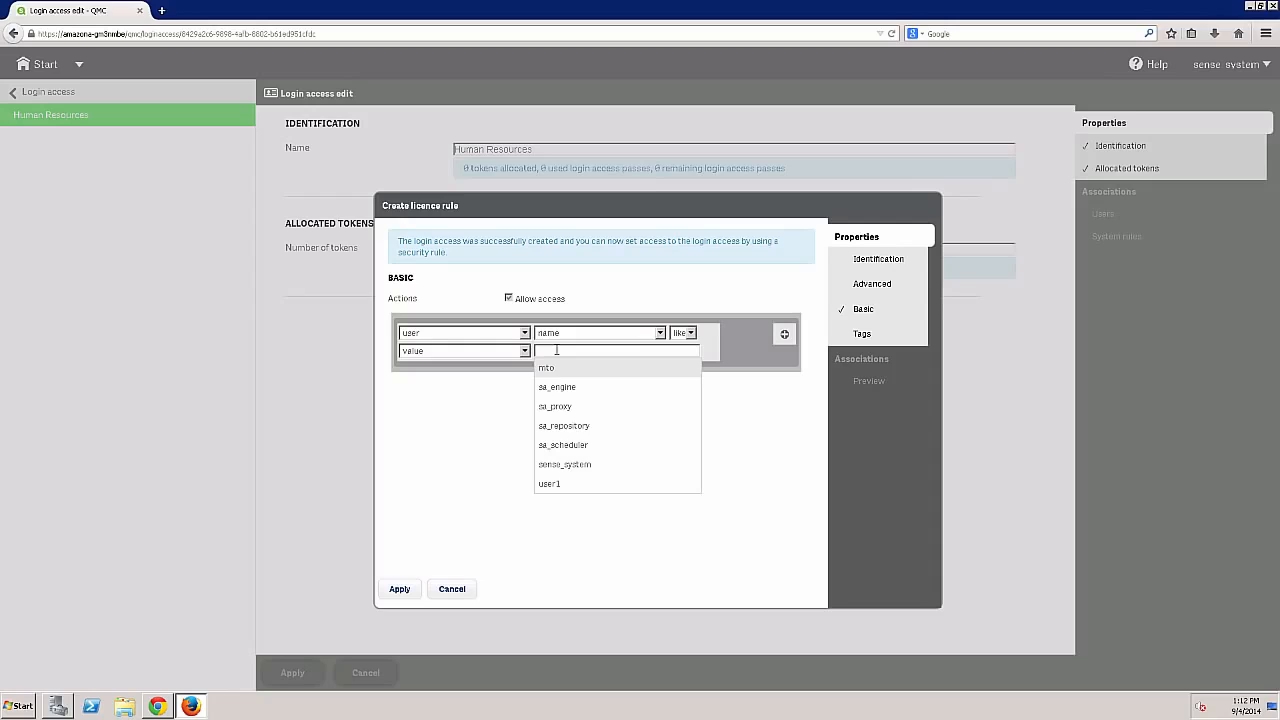
double_click(557, 351)
key("BackSpace")
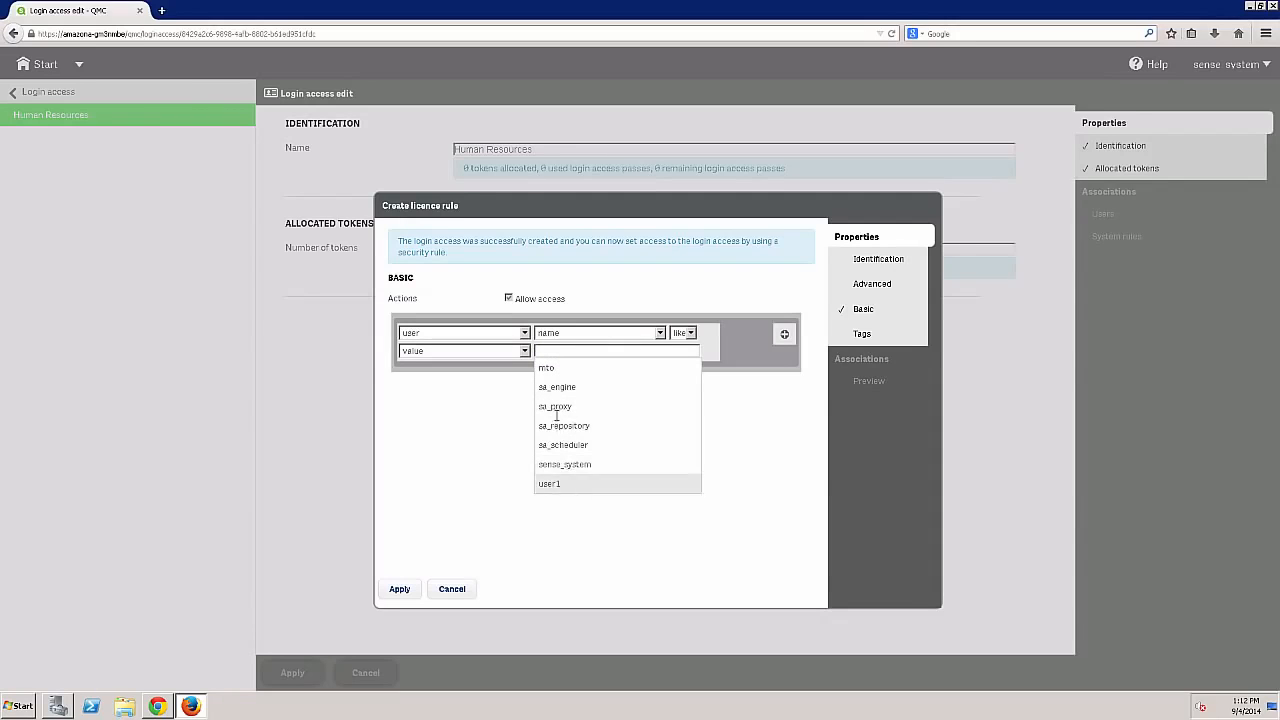
left_click(559, 355)
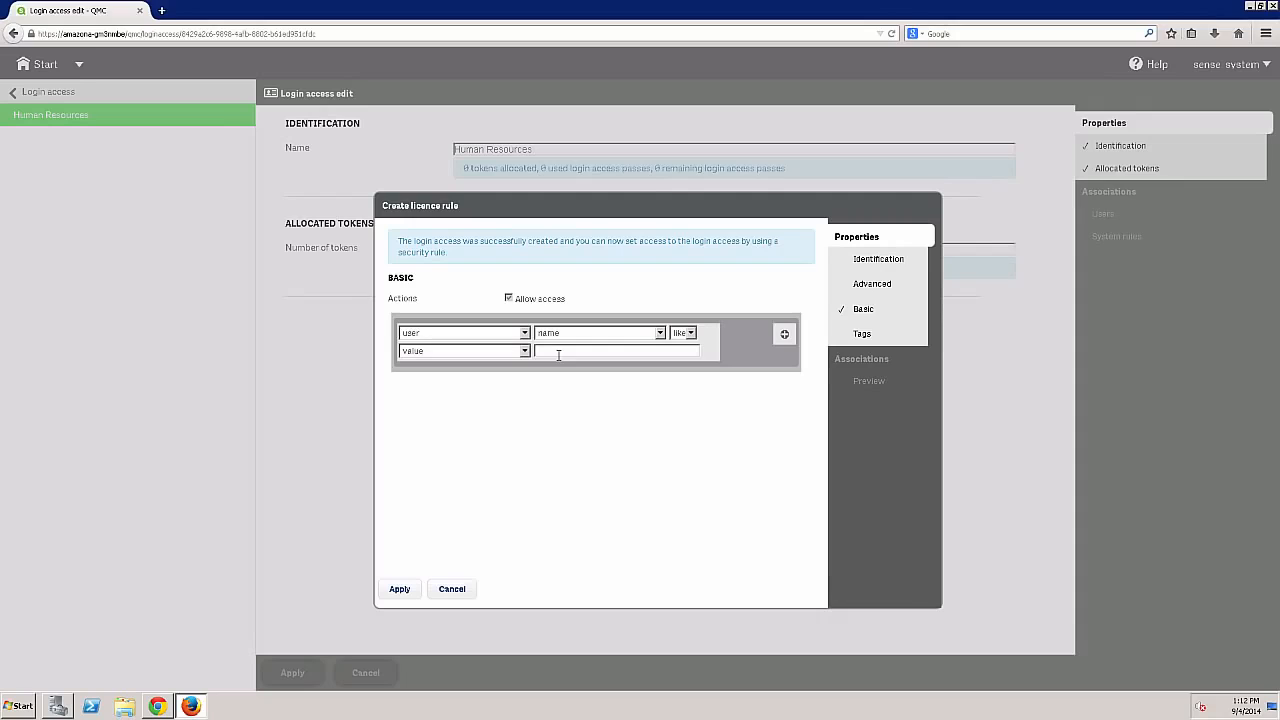
type("r")
left_click(401, 589)
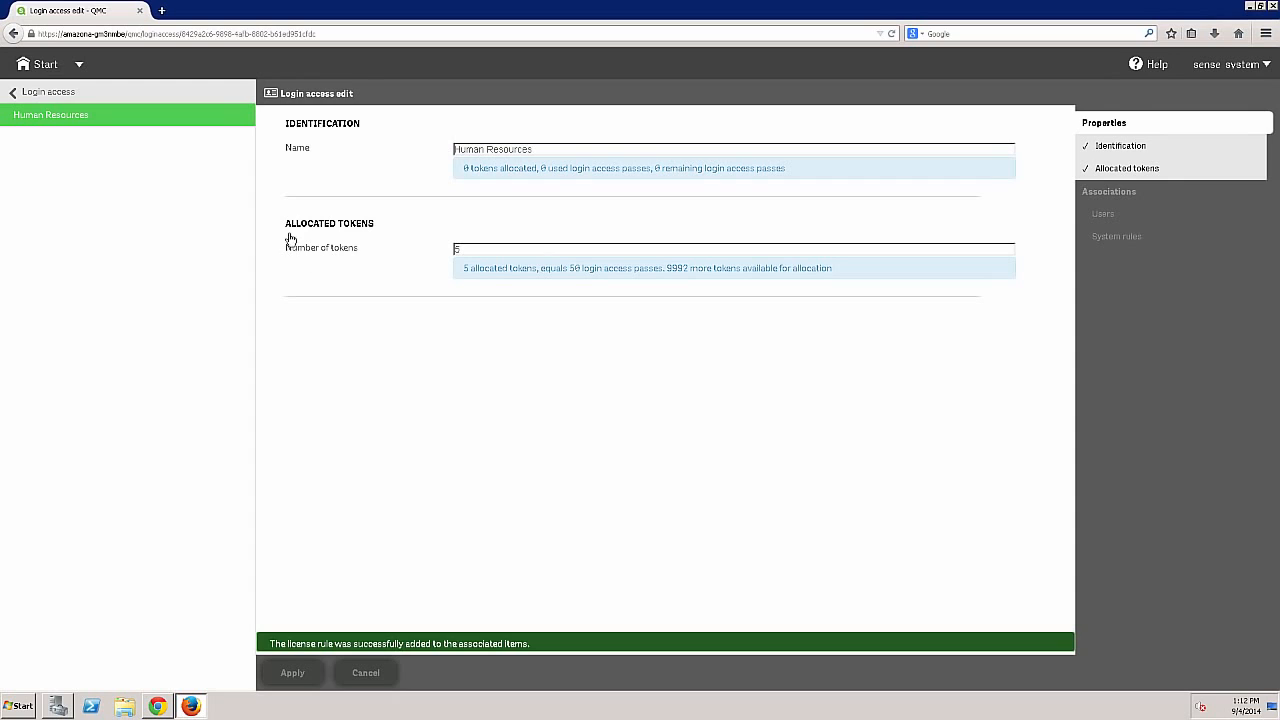
Restart Chrome and open the bookmarked Qlik Sense hub, proceeding to amazona-gm3nmbe despite the privacy warning
left_click(158, 707)
left_click(749, 425)
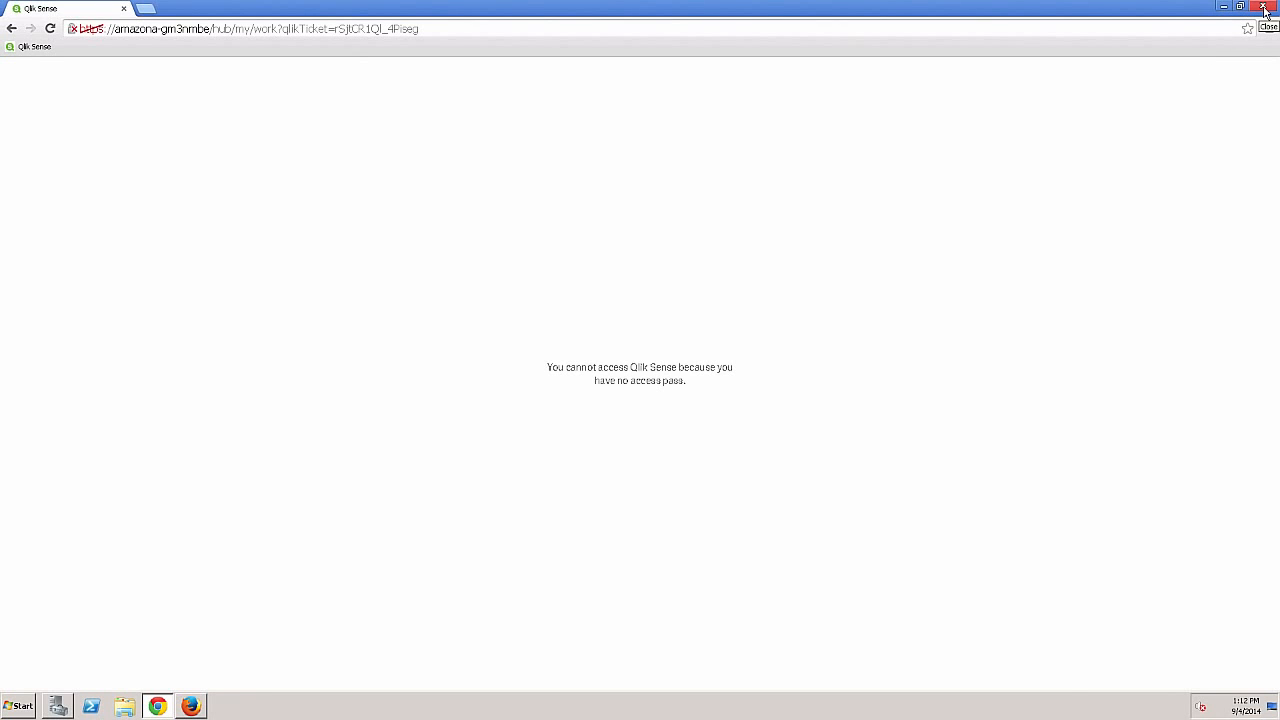
left_click(1264, 10)
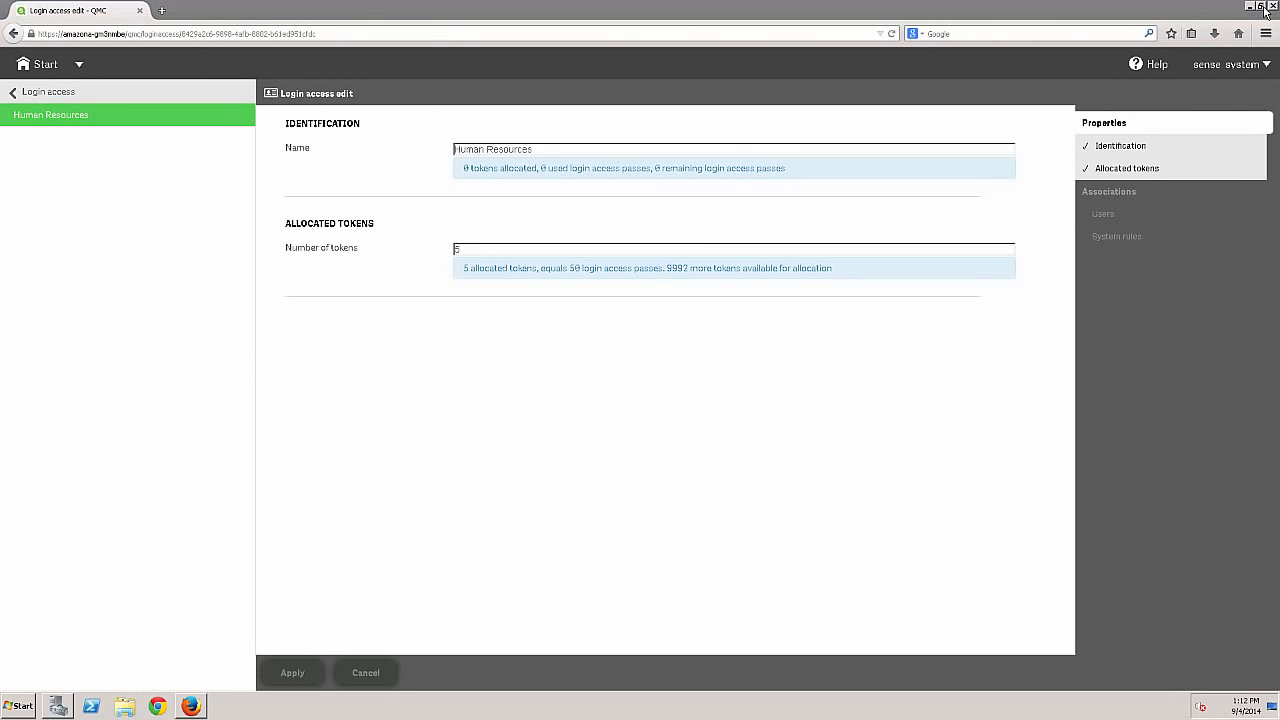
left_click(157, 707)
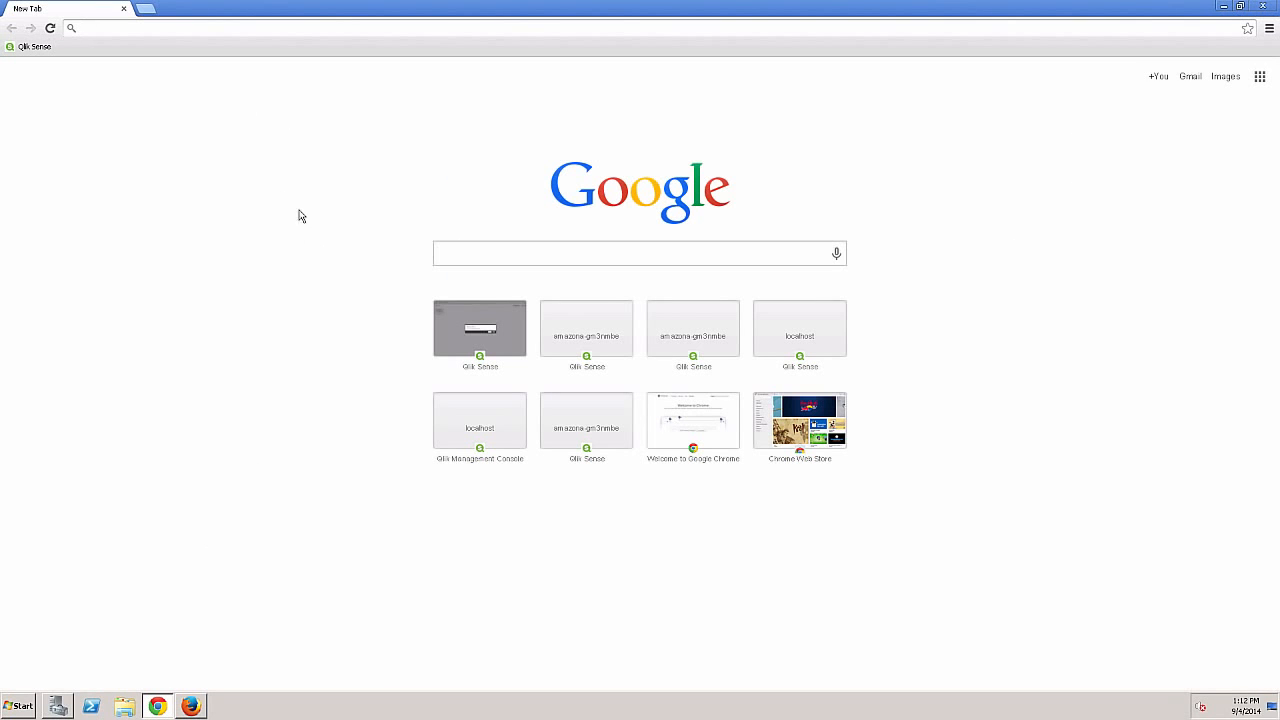
left_click(33, 47)
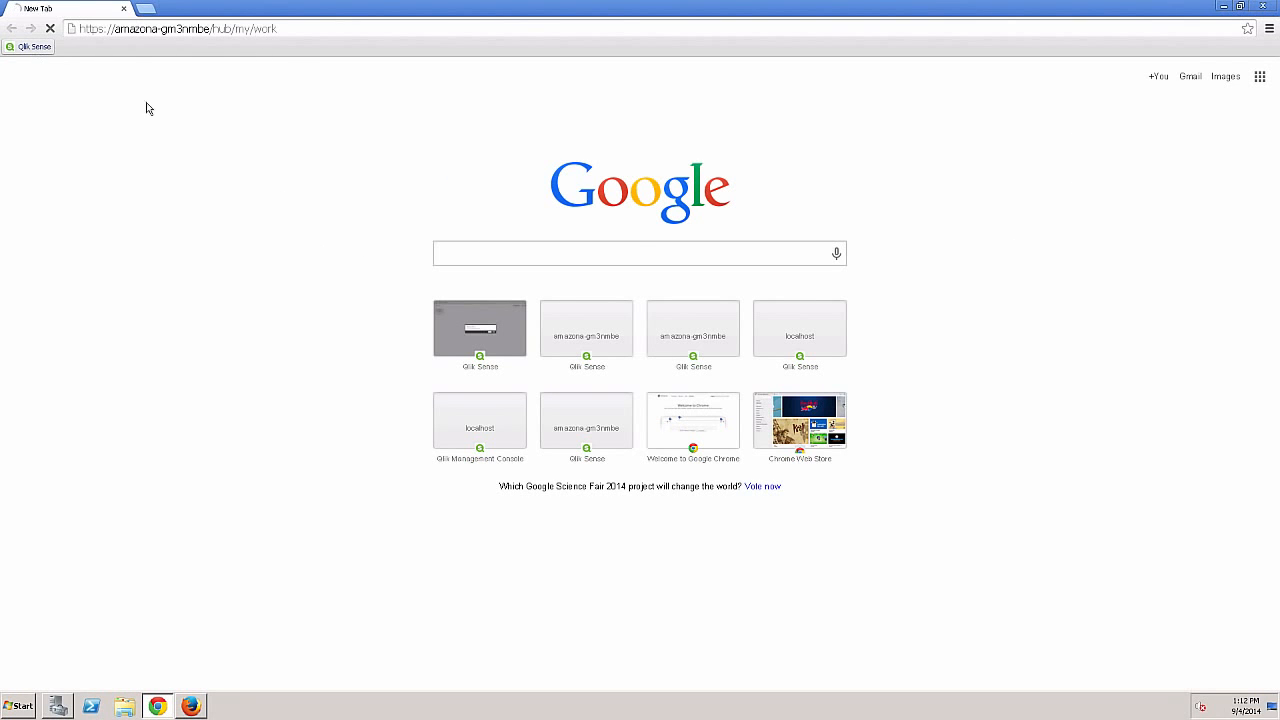
left_click(466, 306)
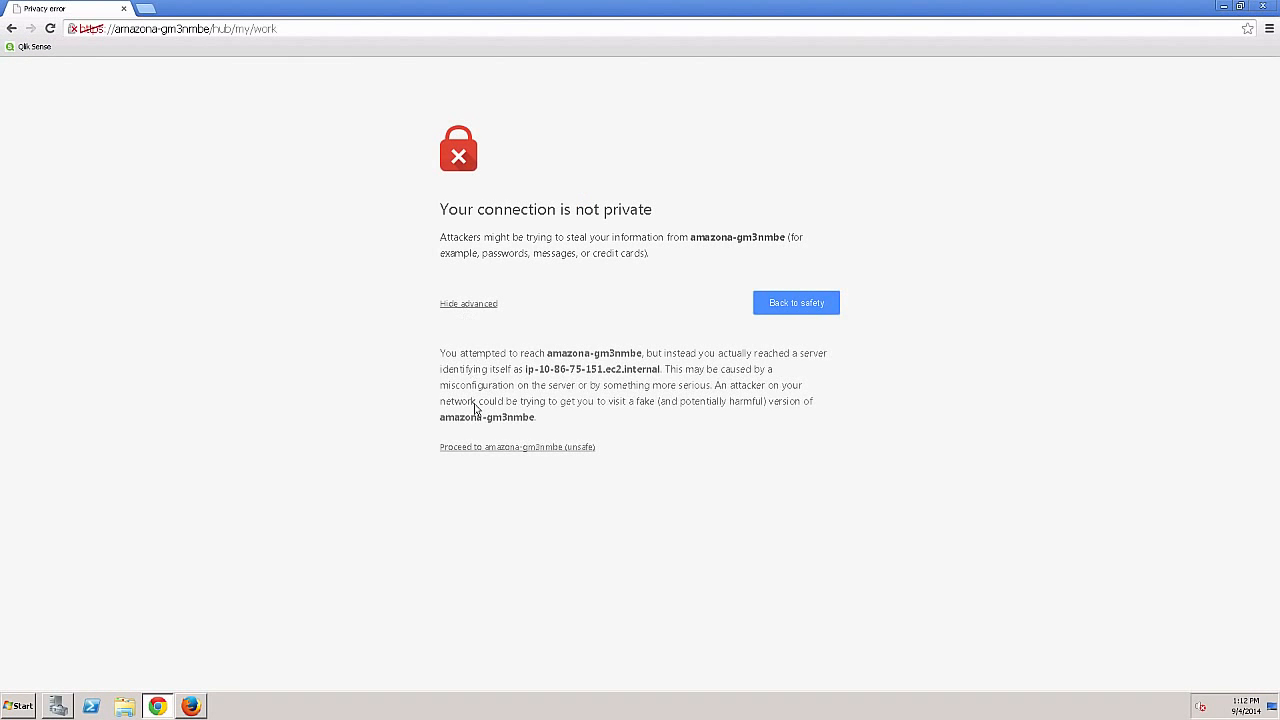
left_click(488, 451)
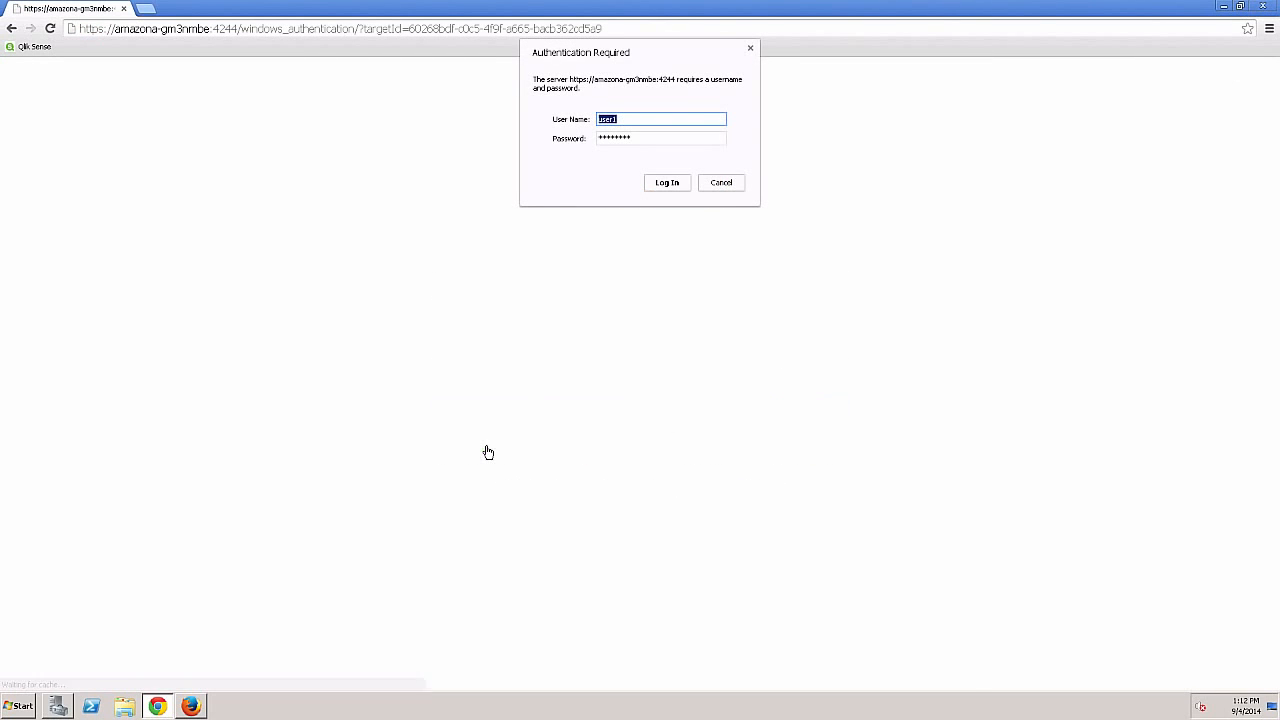
Log in to the Qlik Sense hub as user2, checking the account against the local user list in Server Manager
key("End")
key("BackSpace")
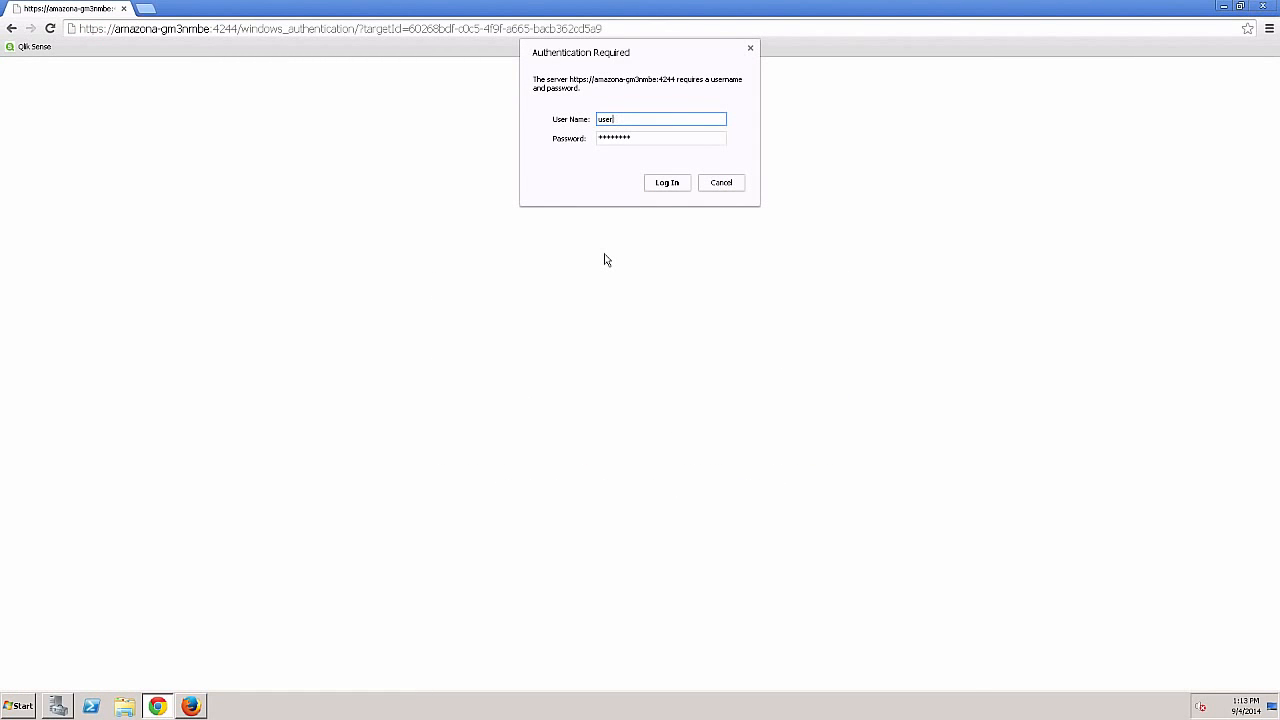
type("2")
left_click(58, 706)
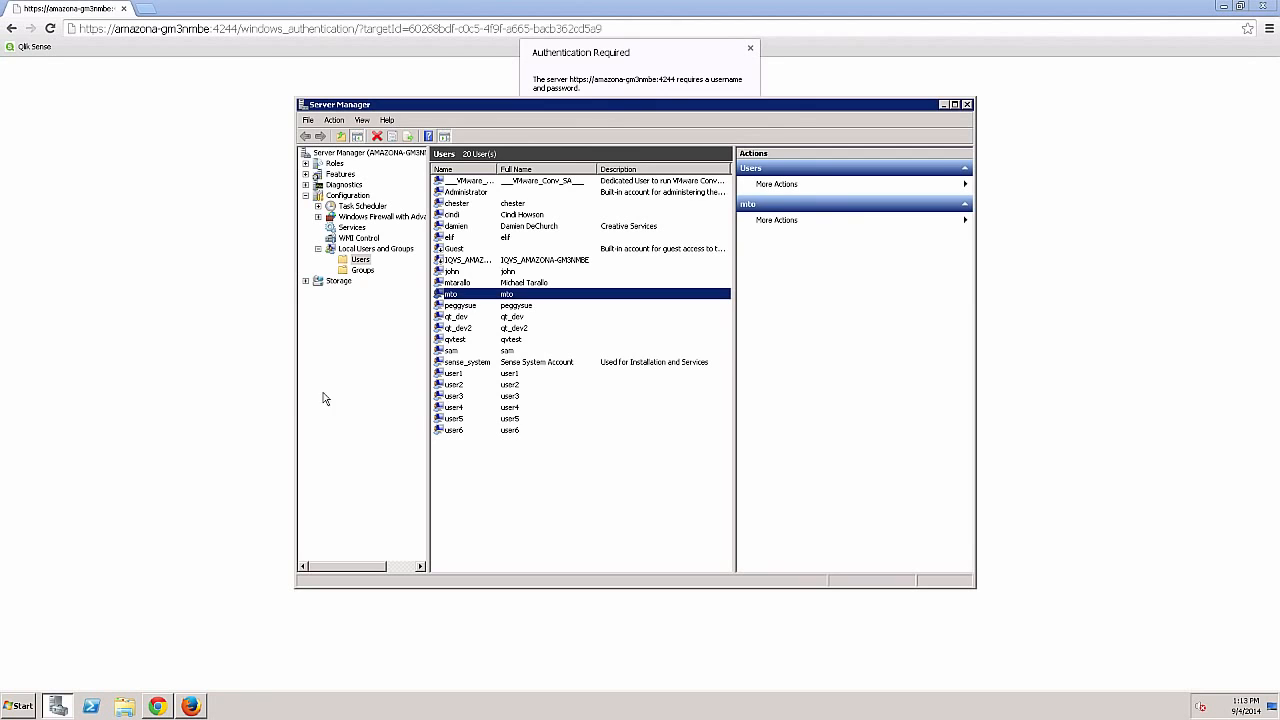
left_click(246, 390)
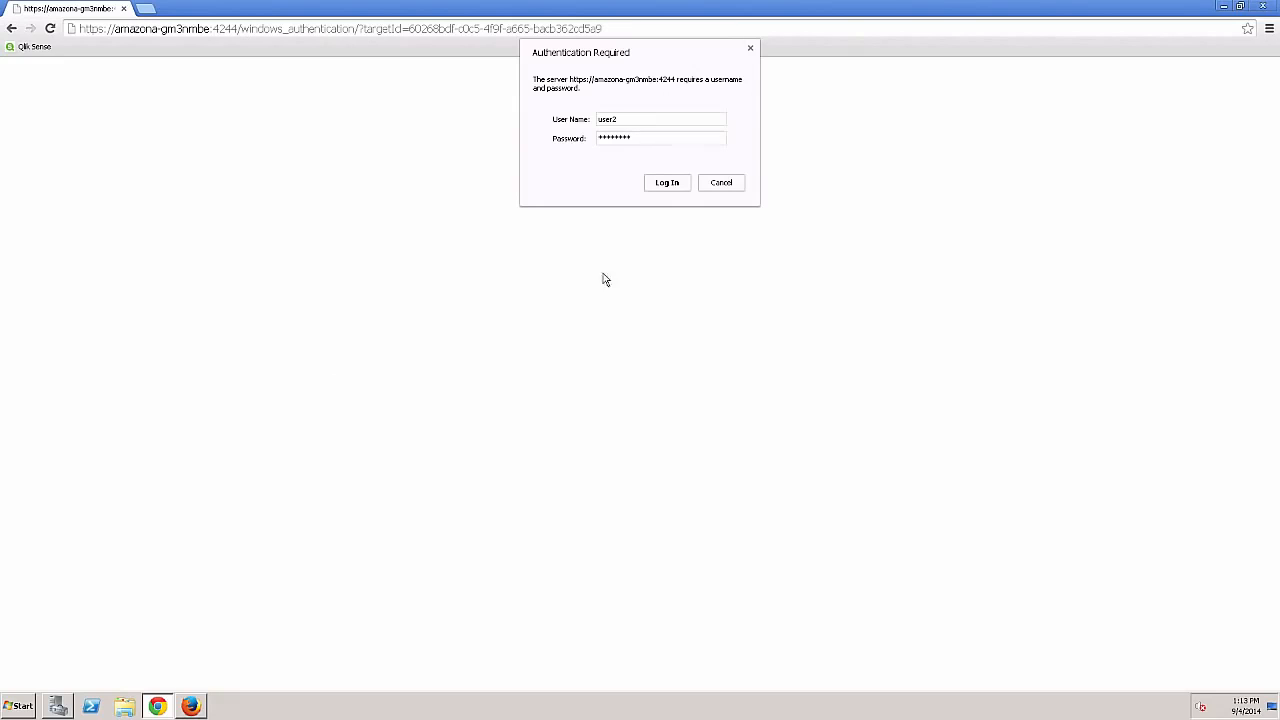
left_click(670, 186)
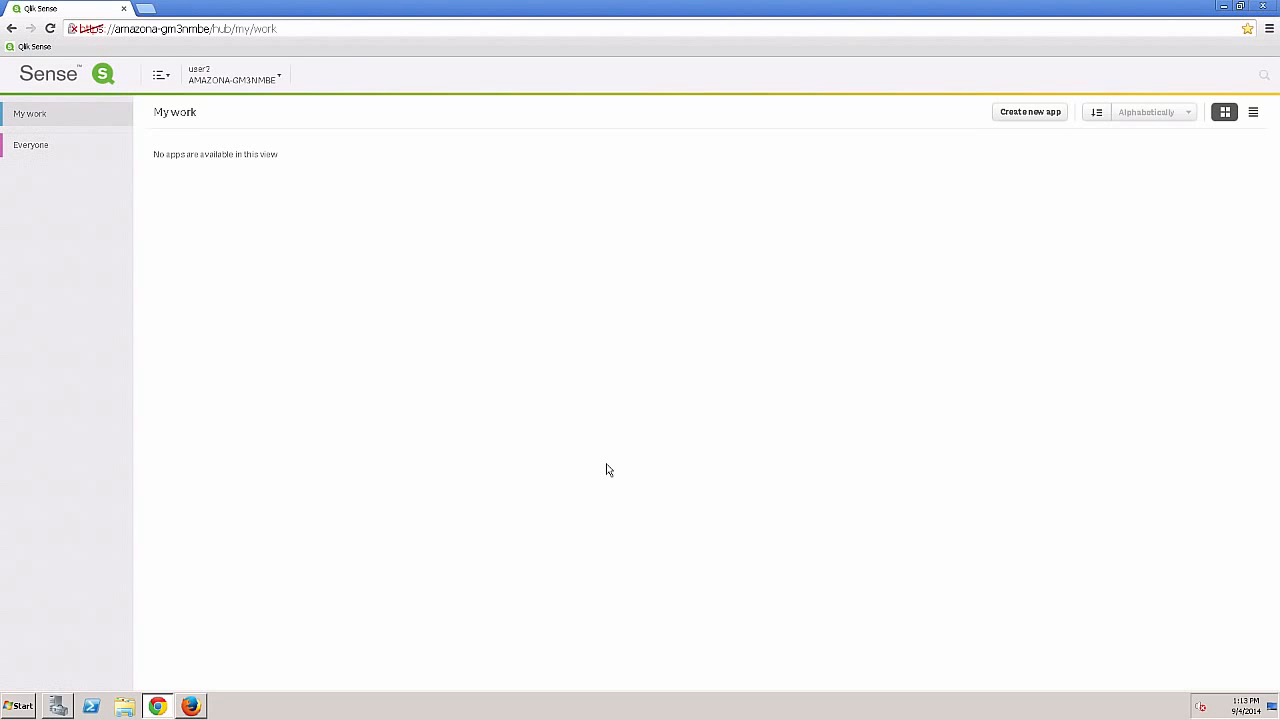
Switch to the Qlik Management Console in Firefox and select user2 in the users overview to check the account
key("alt+Tab")
key("alt+Tab")
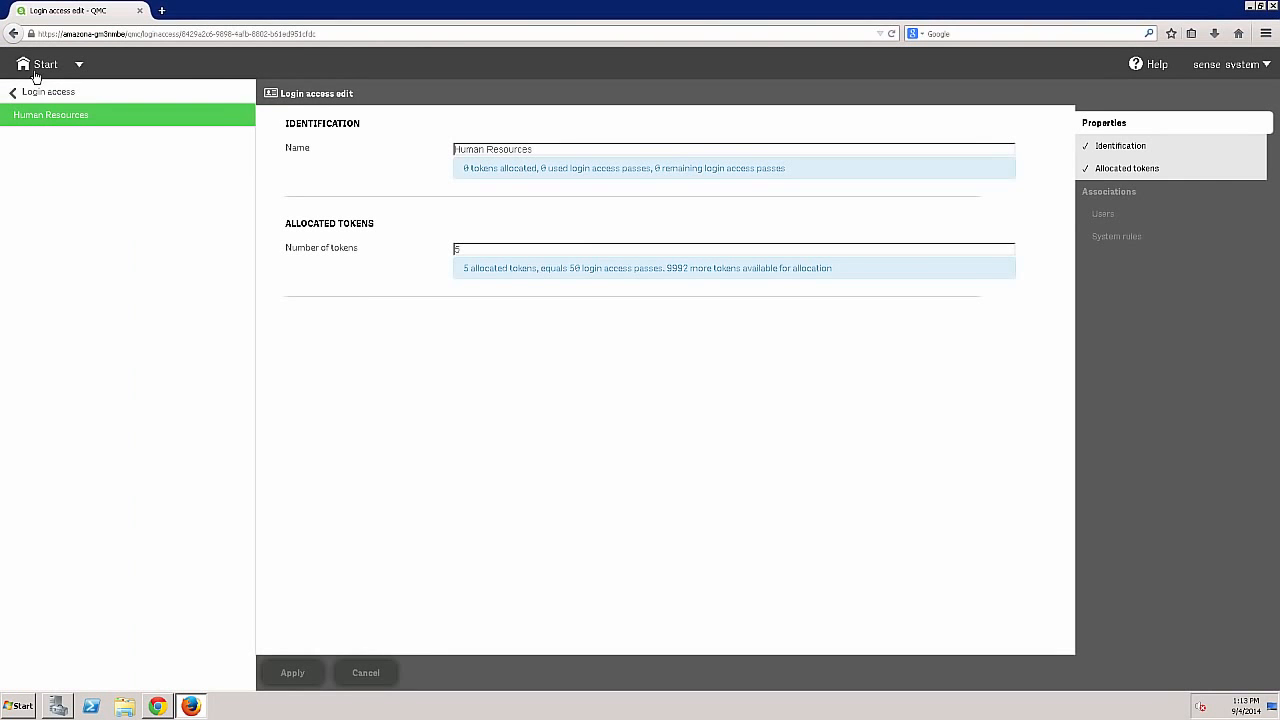
left_click(35, 70)
left_click(57, 264)
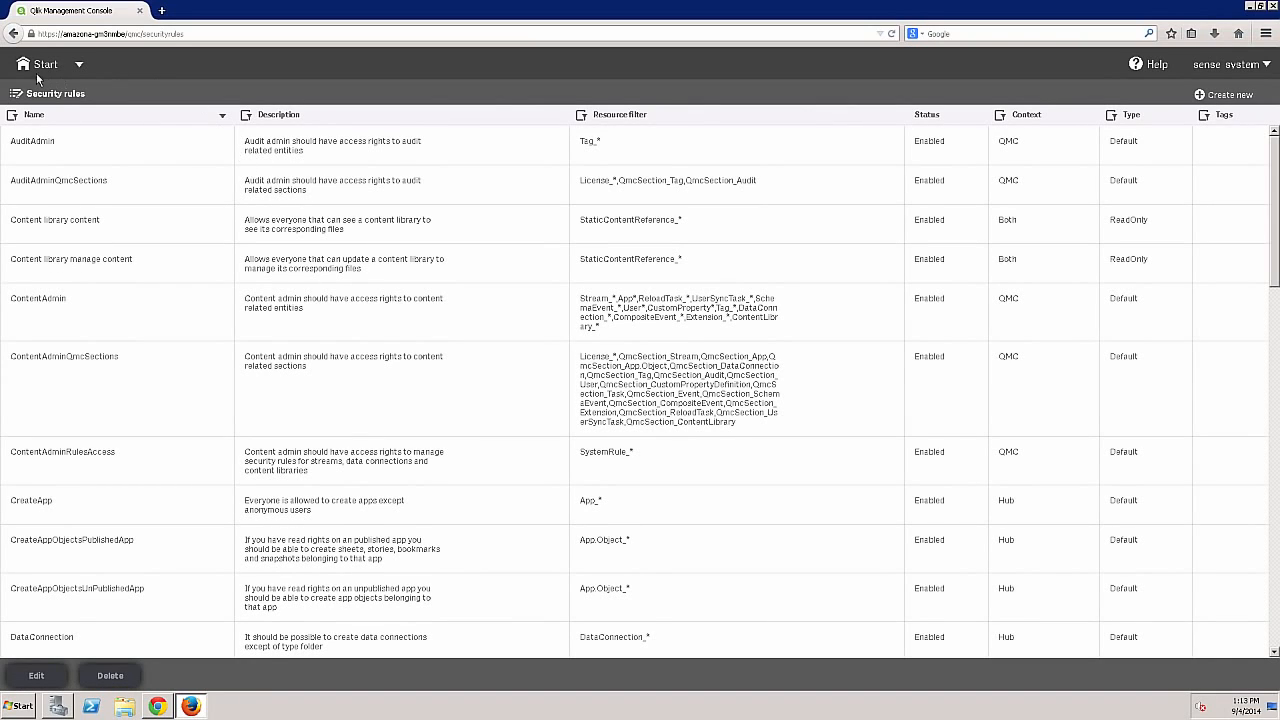
left_click(37, 70)
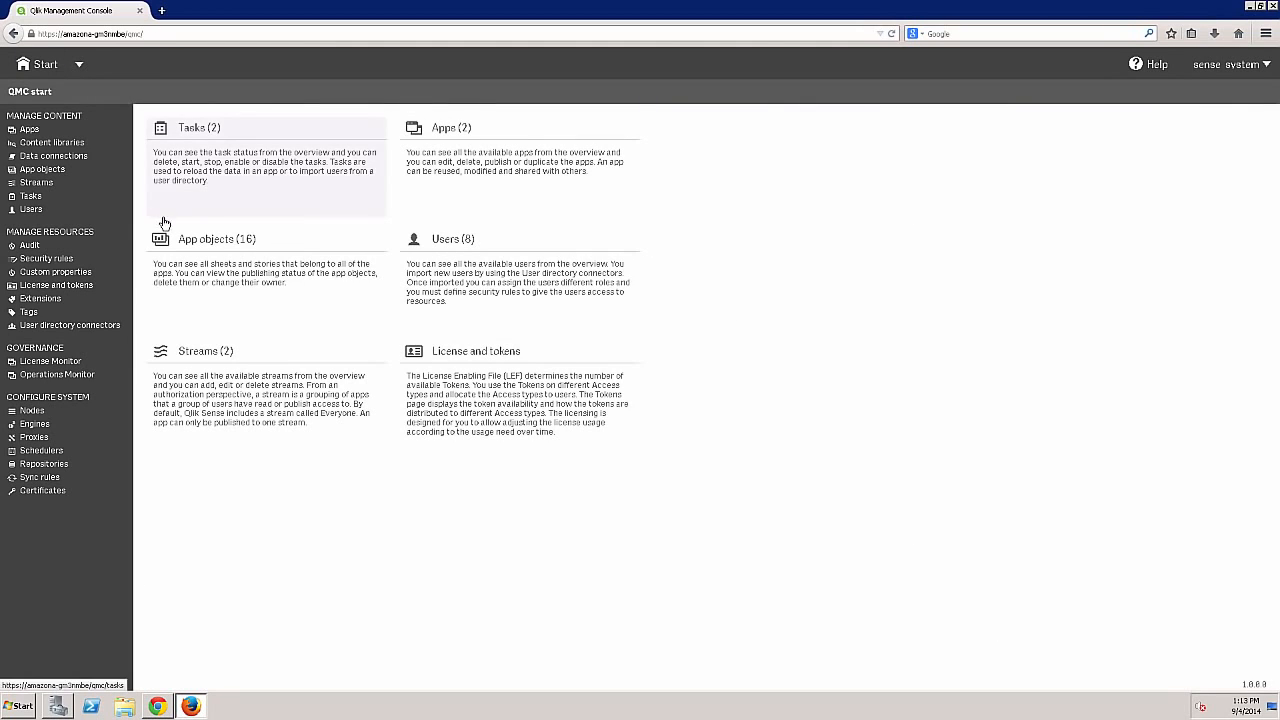
left_click(443, 258)
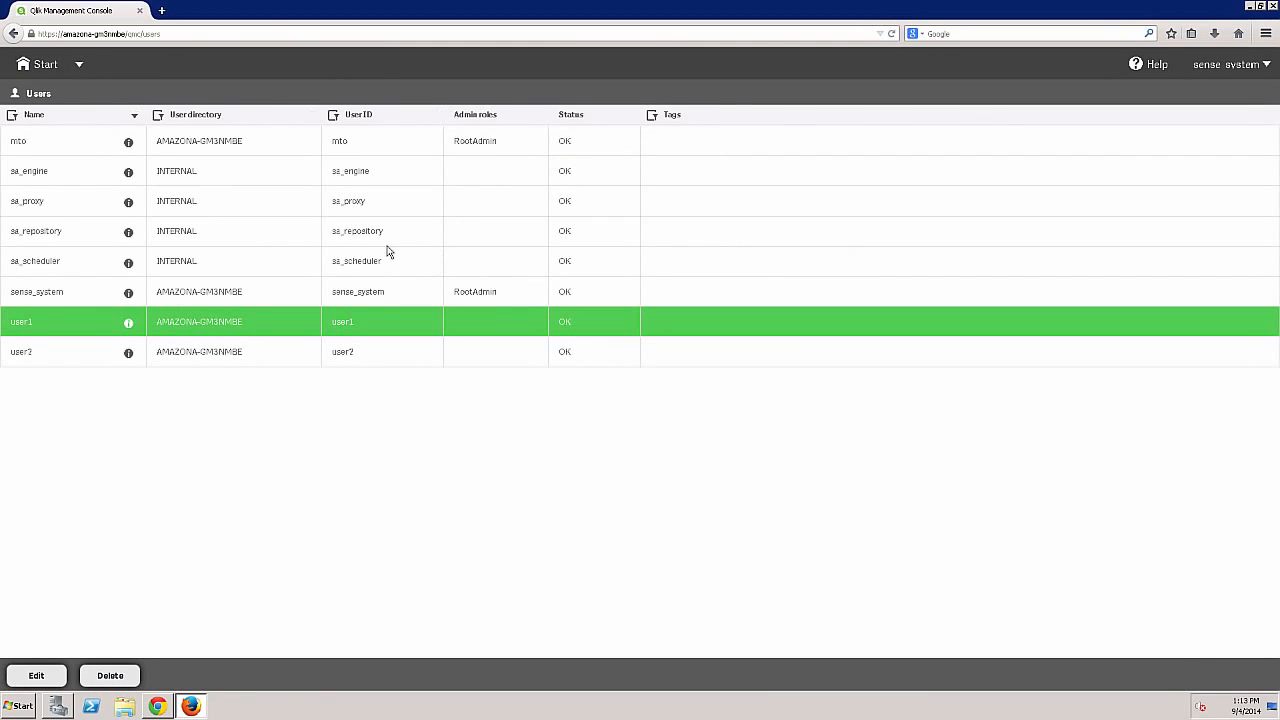
left_click(87, 365)
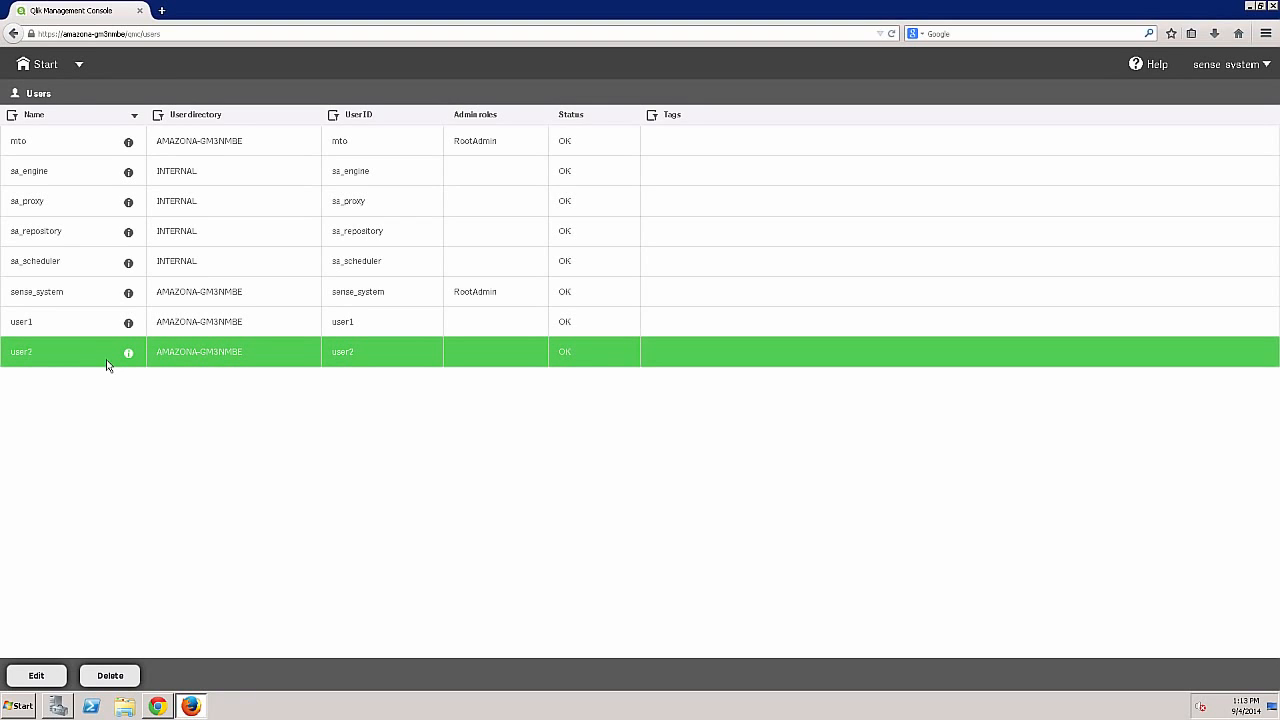
Review the token summary and the login access pass usage of the Human Resources group
left_click(36, 63)
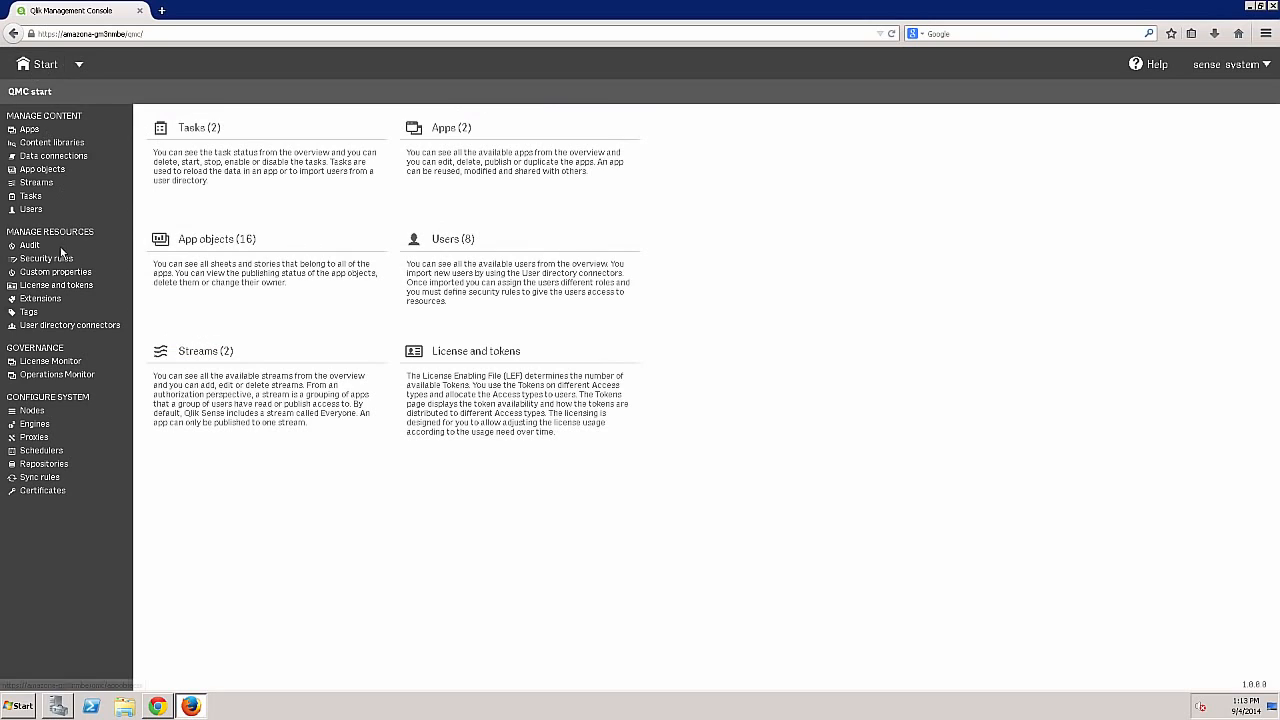
left_click(60, 285)
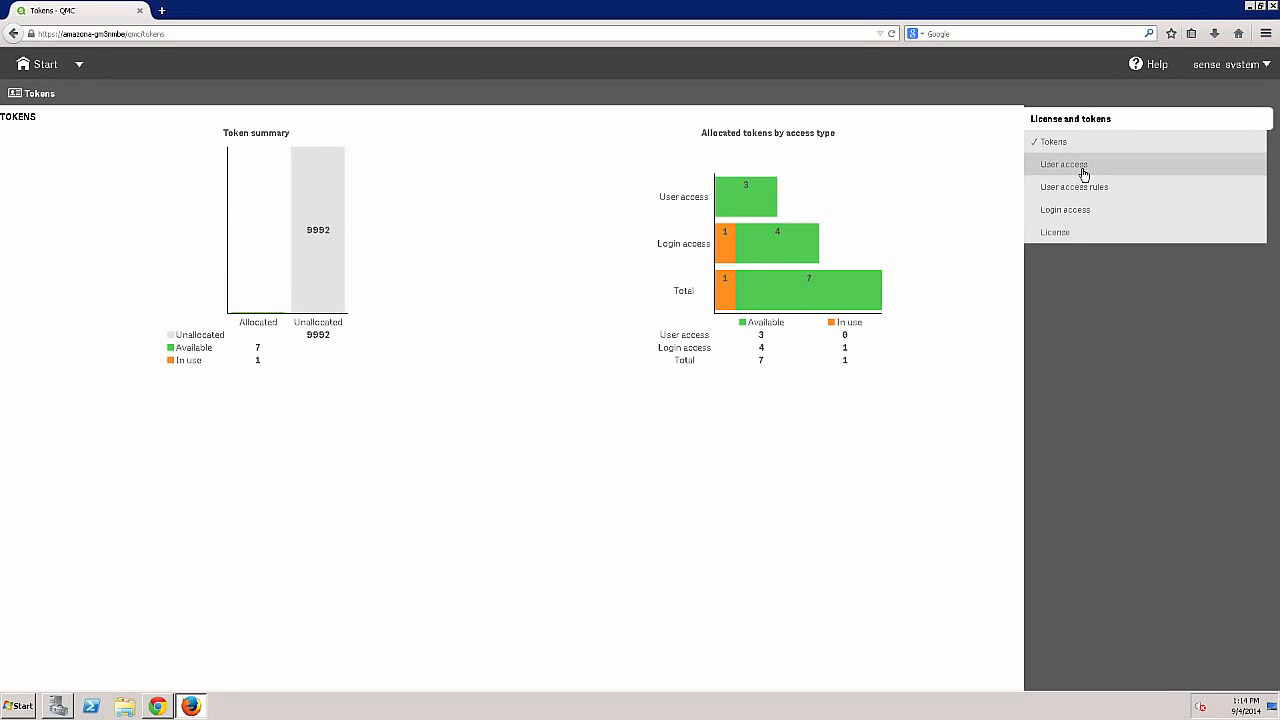
left_click(1082, 210)
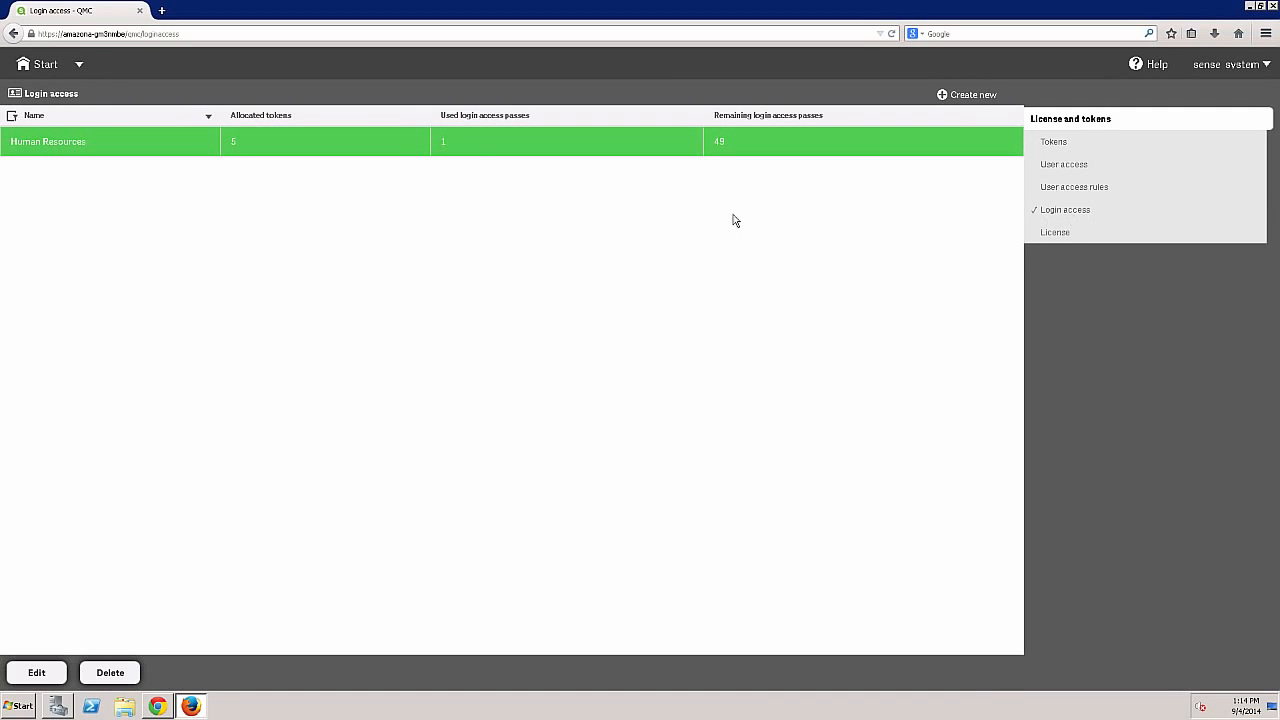